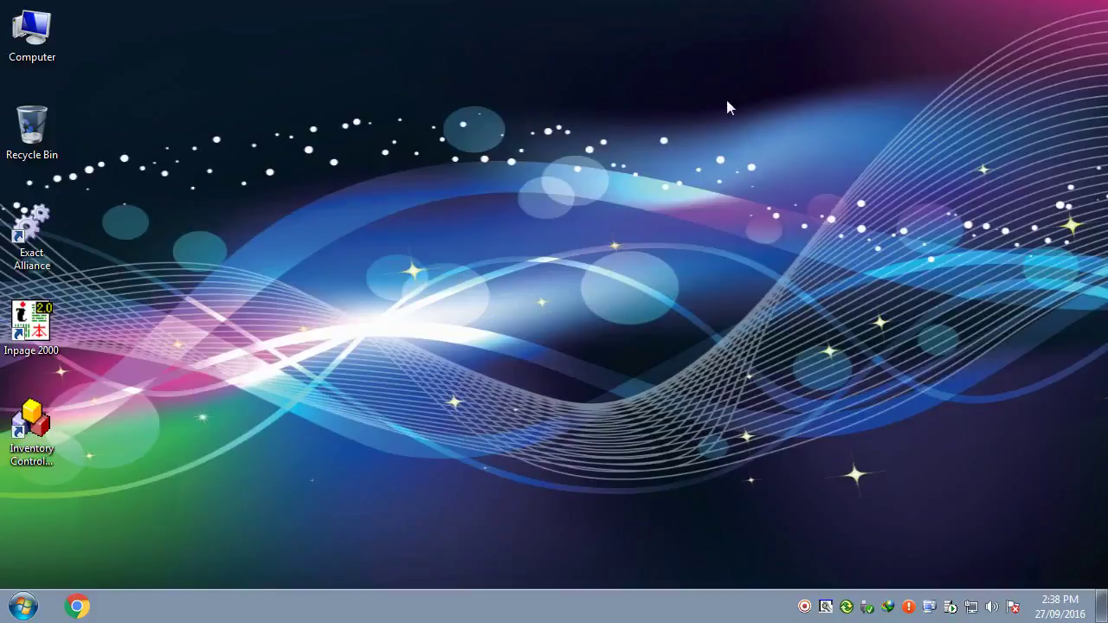
- Type 'Today i tell you How to write the urdu in MS Word' and 'Let Start' into Notepad, then show the desktop
key(super)
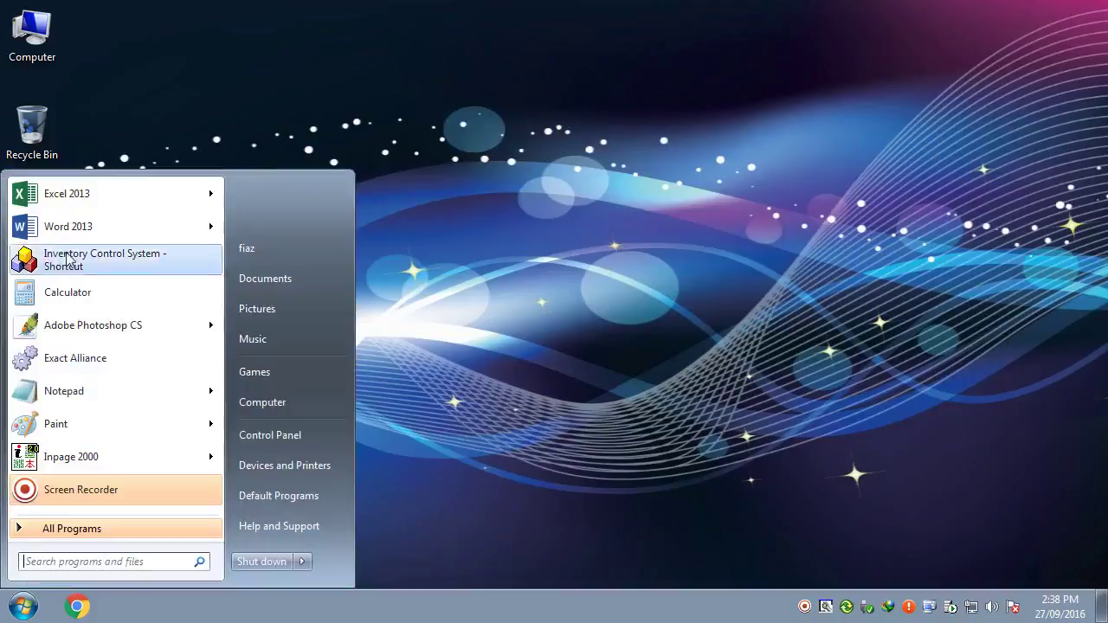
click(100, 392)
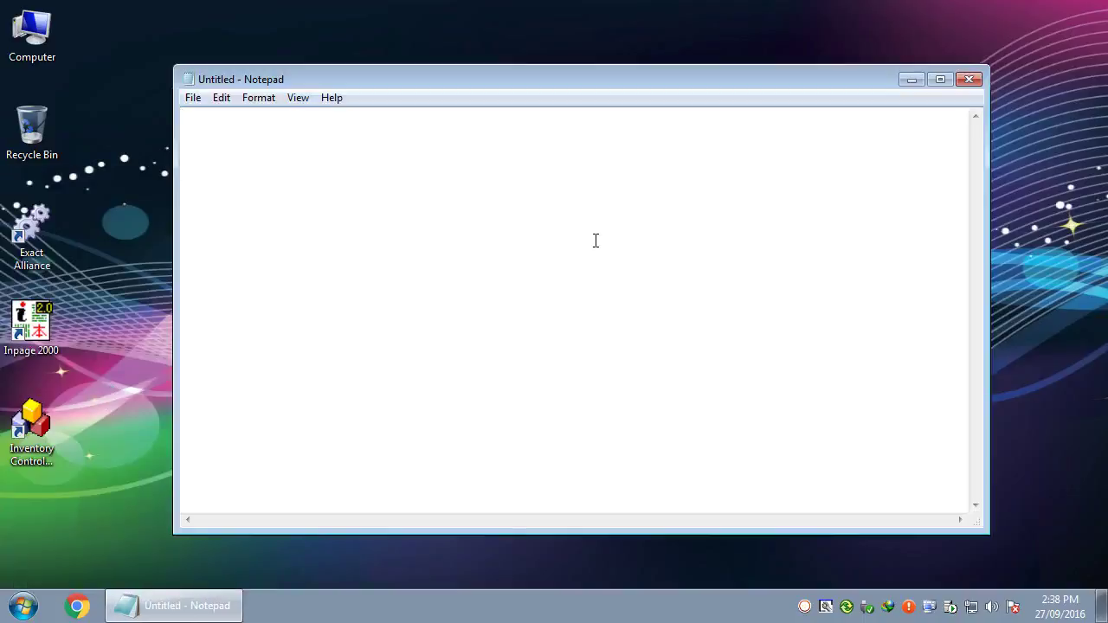
text(Today i tell)
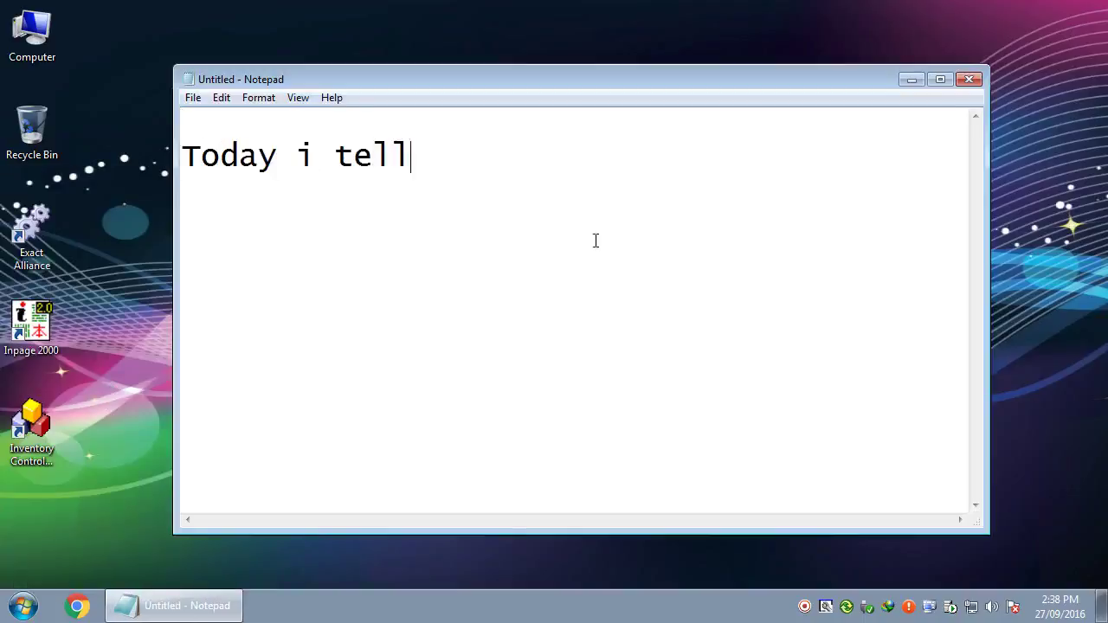
text( you )
text(H)
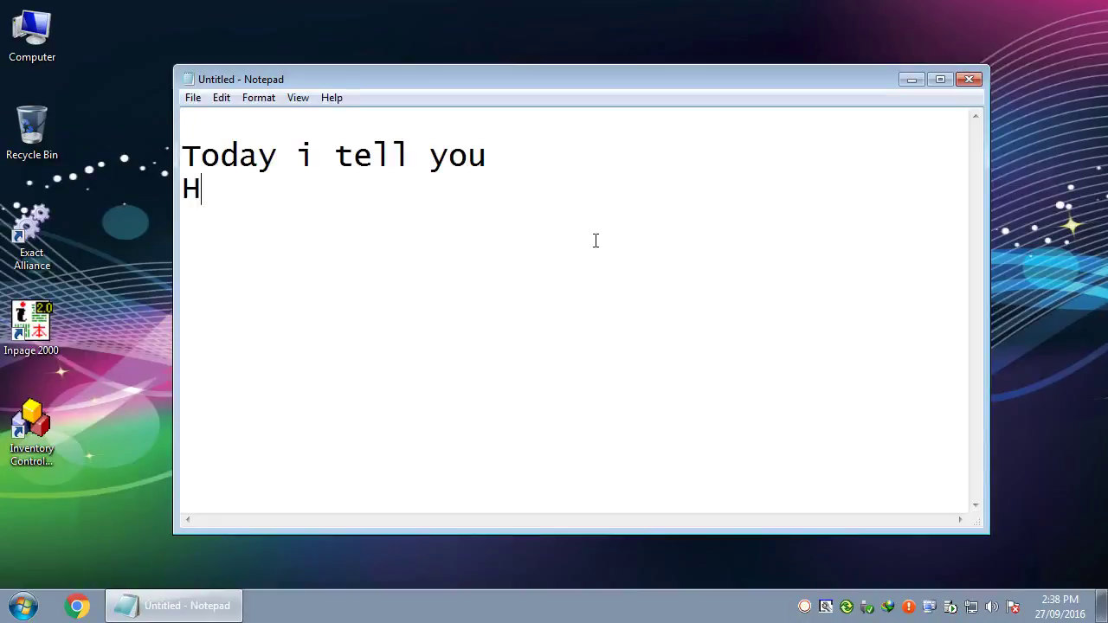
text(ow to write )
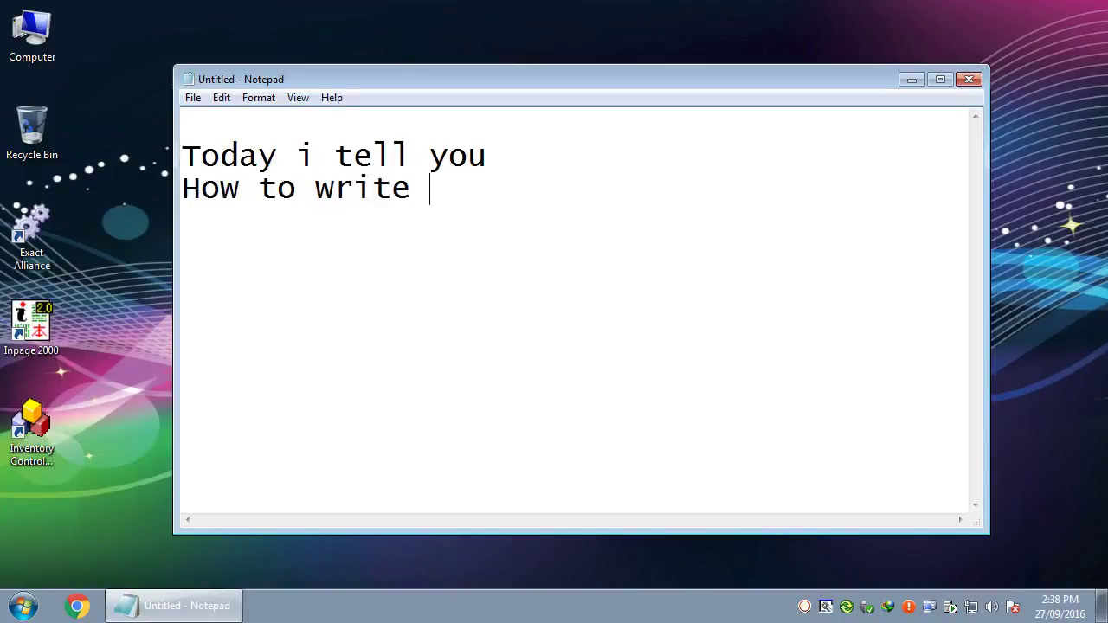
text(the urdu in )
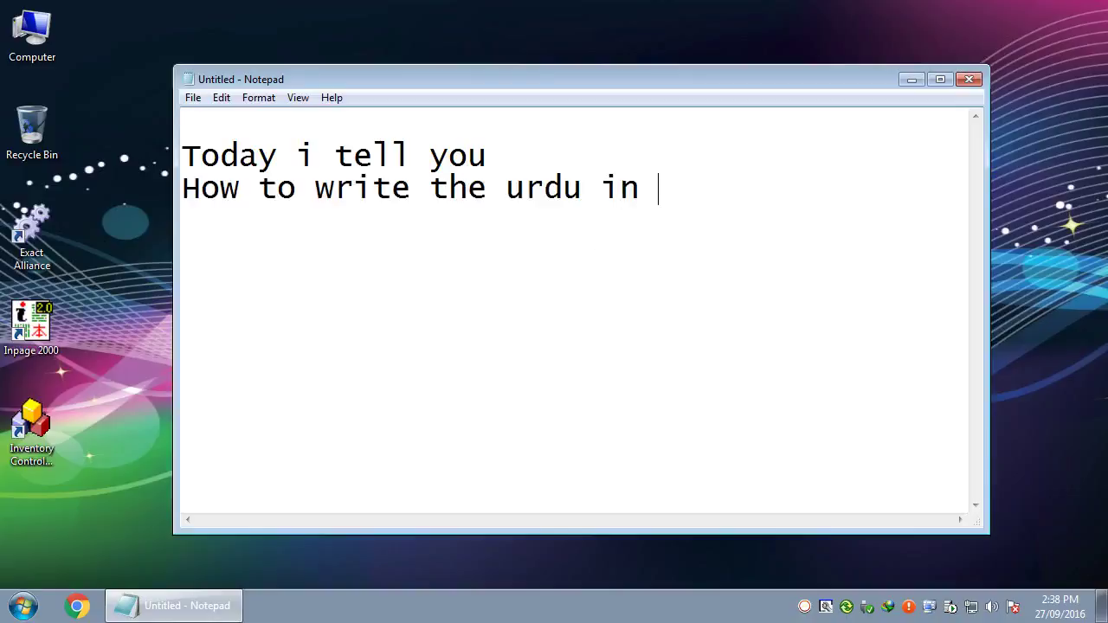
text(MS Word)
key(Return)
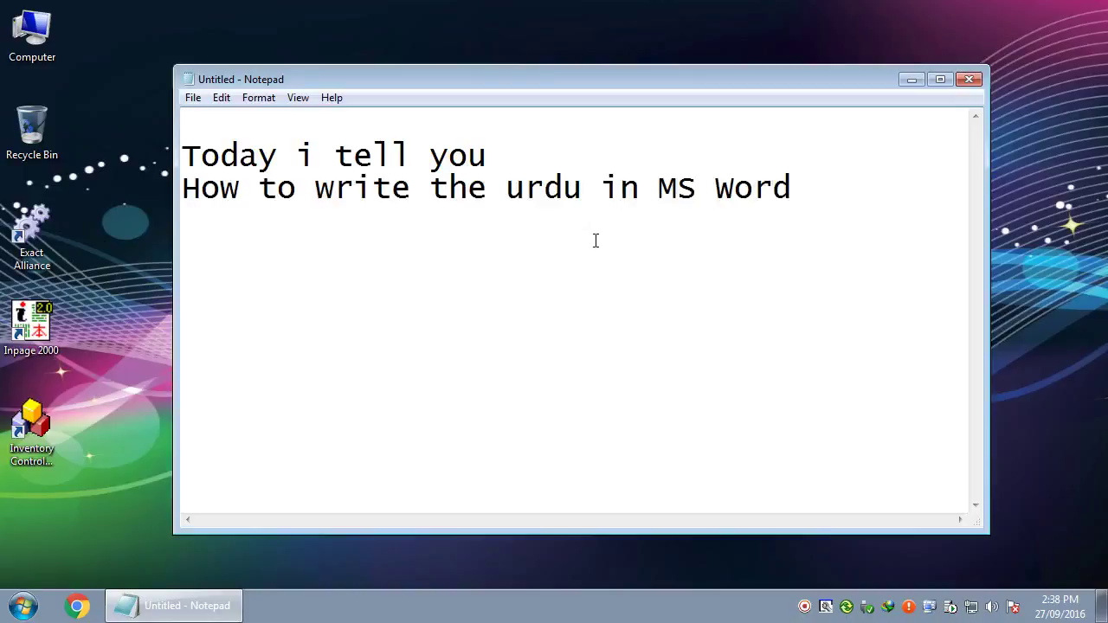
text(Let Start)
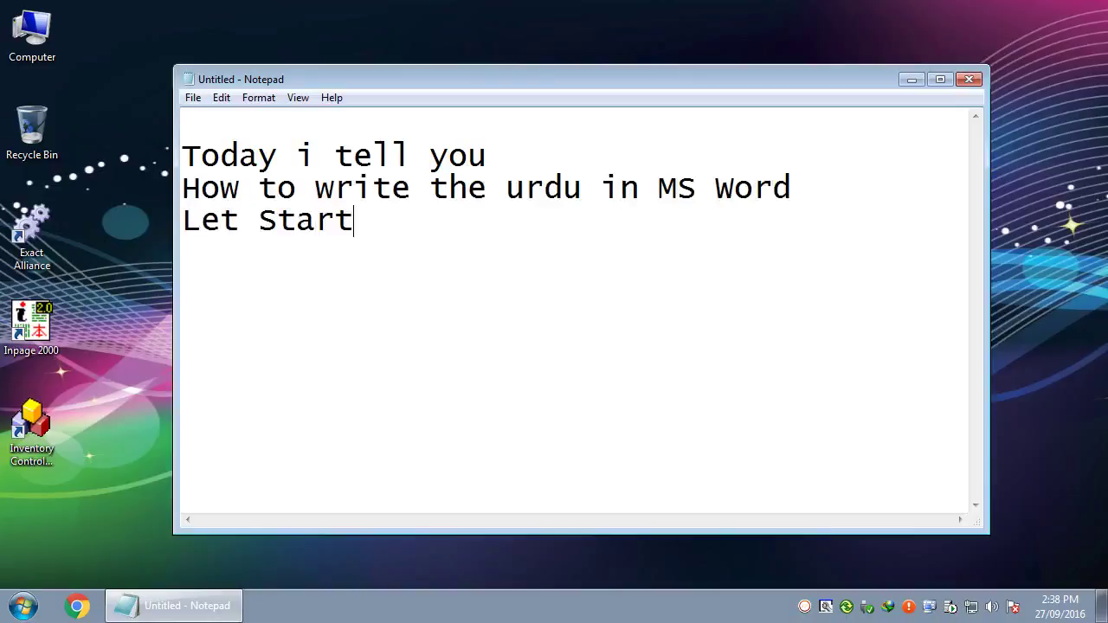
key(super+d)
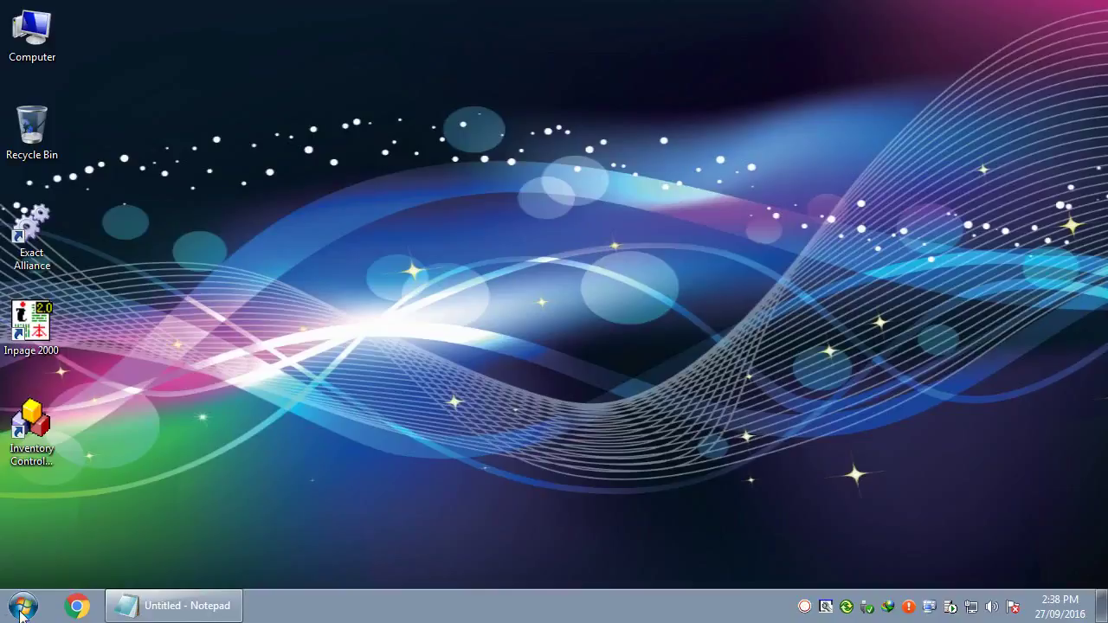
click(21, 608)
- Start a blank Word 2013 document with the font size set to 19
click(210, 229)
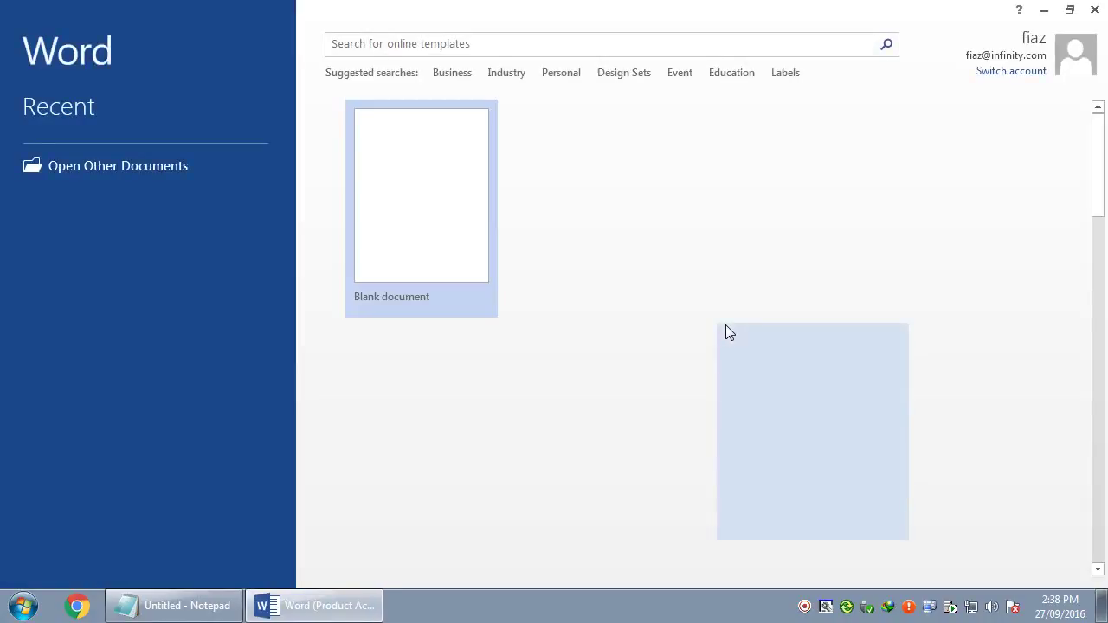
key(Return)
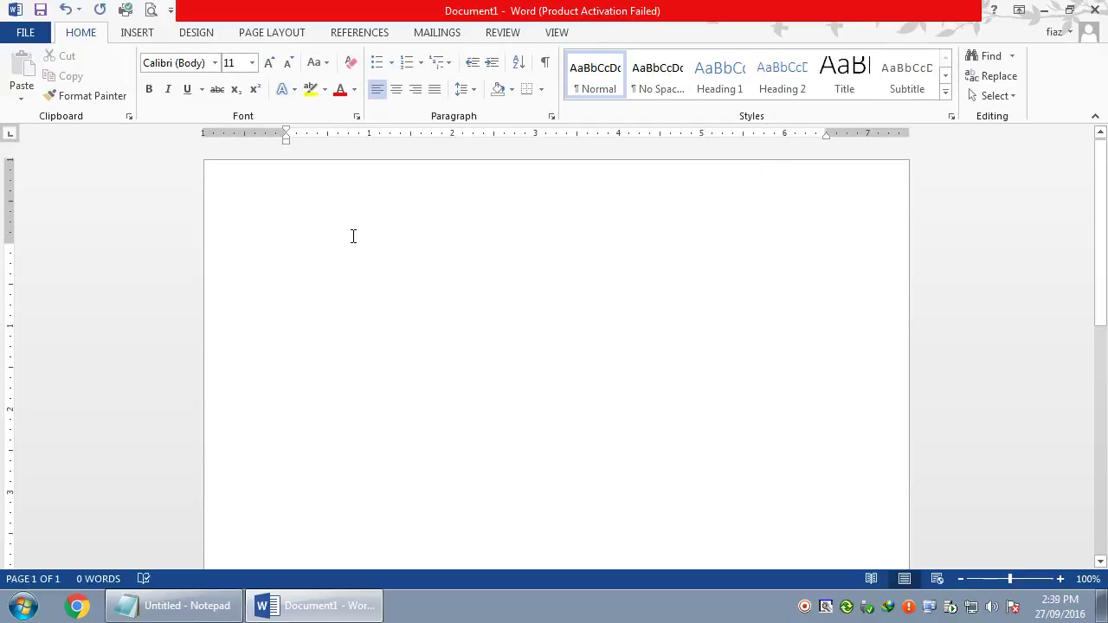
key(ctrl+a)
click(353, 237)
- Type the greeting 'Welcome to every body Asalam-o-alykum', a name introduction and 'today I tell you write the urdu in MS Word', then minimize Word
text(Welco)
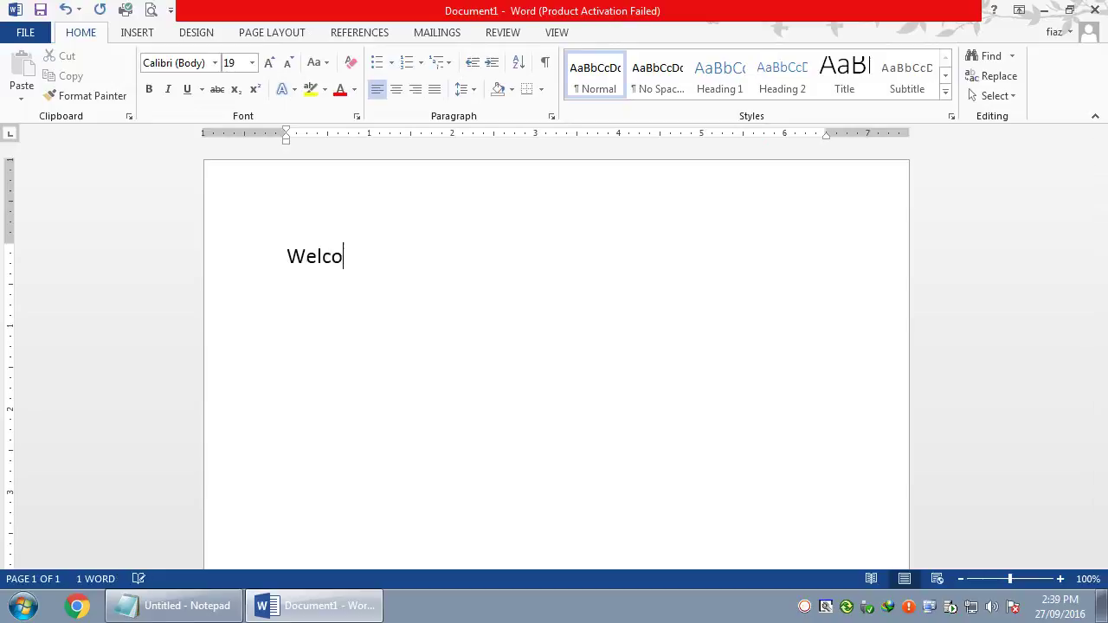
text(me to ev)
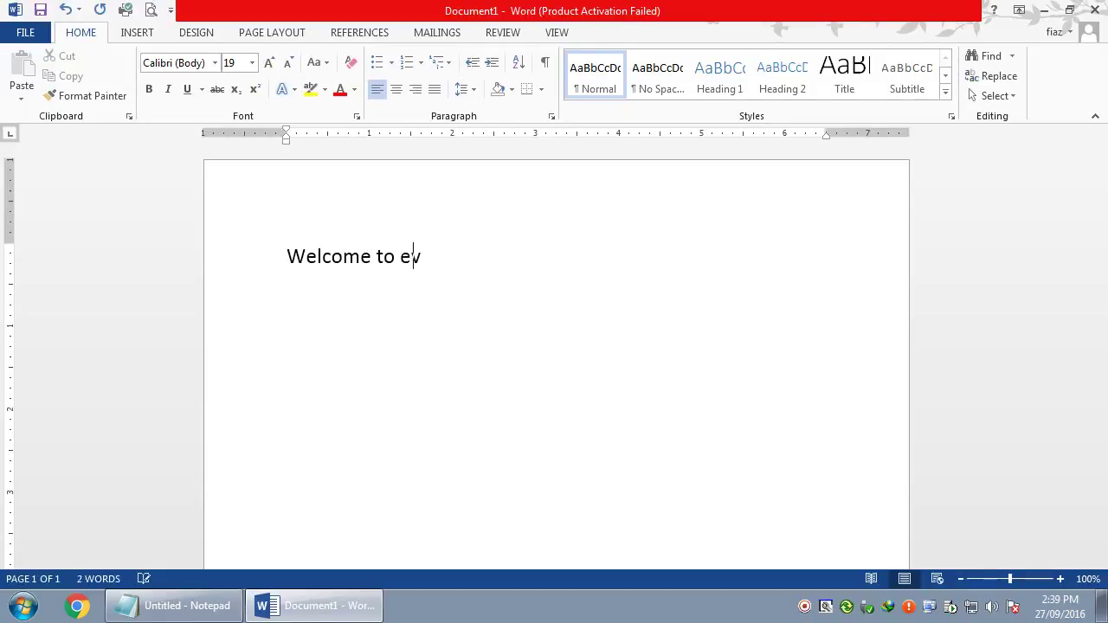
text(ery b)
text(ody )
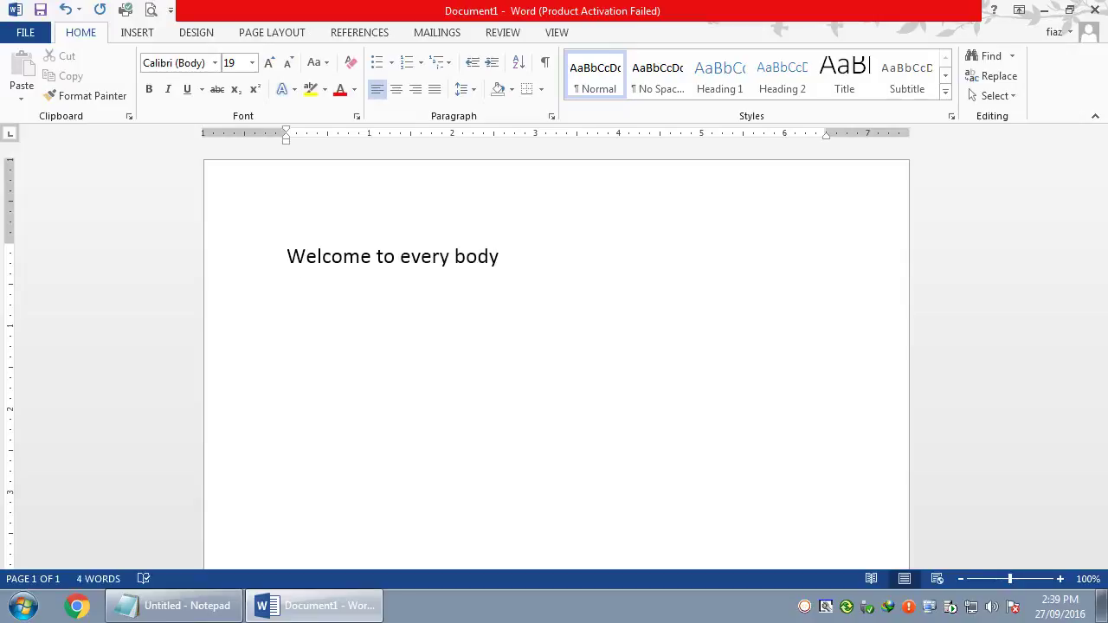
text(As)
text(alam-)
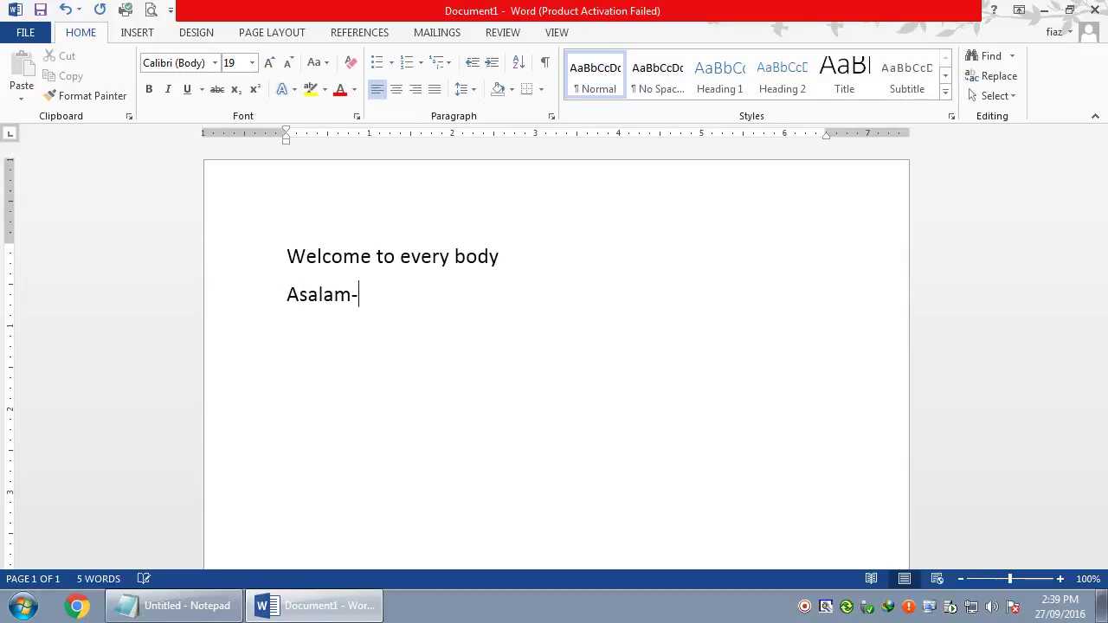
text(o-al)
text(ykum)
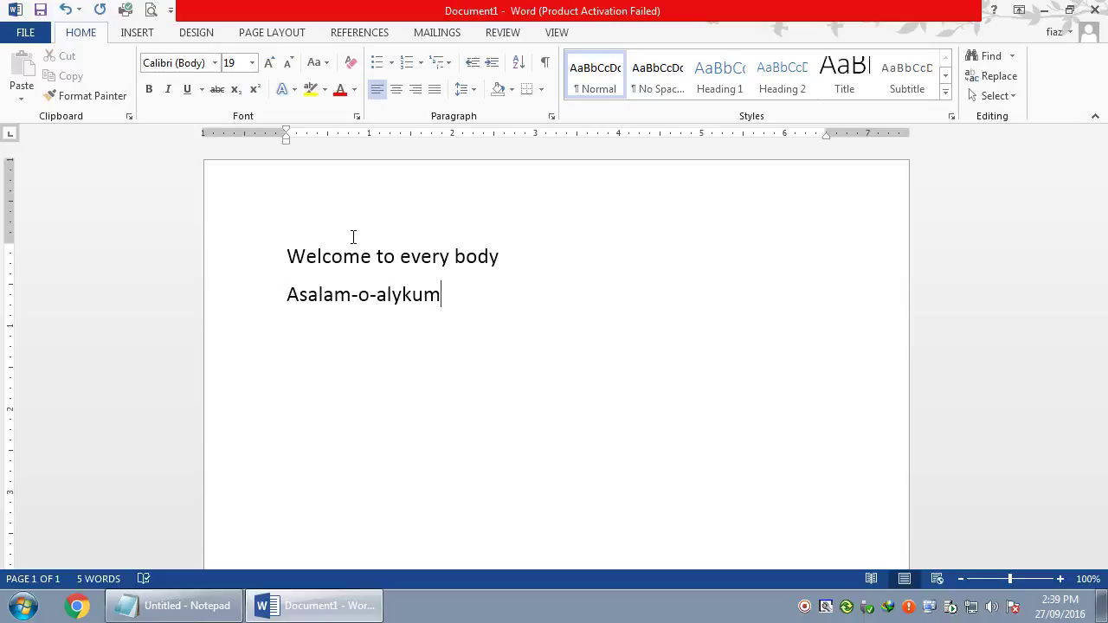
key(Return)
key(BackSpace)
text(M)
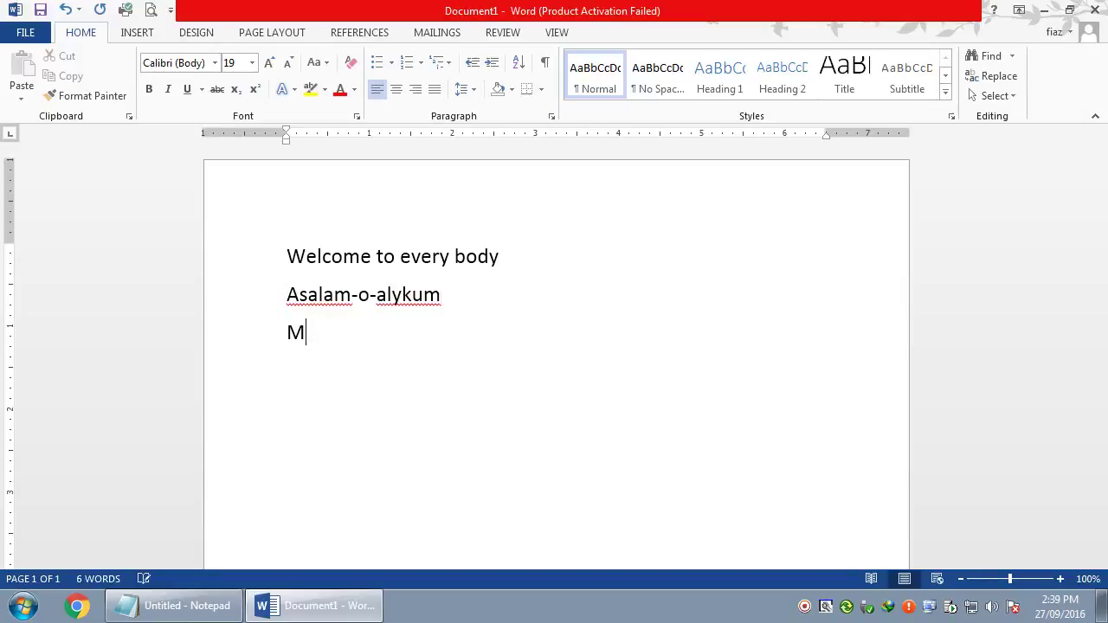
text(y Nam is Mu)
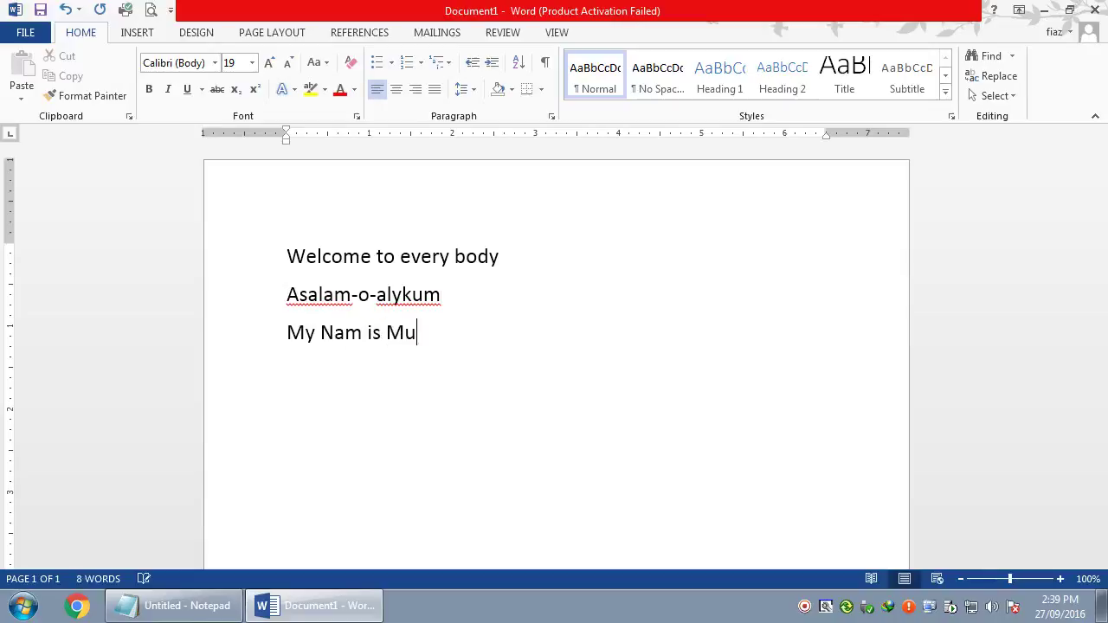
text(hammad Fiaz)
key(Return)
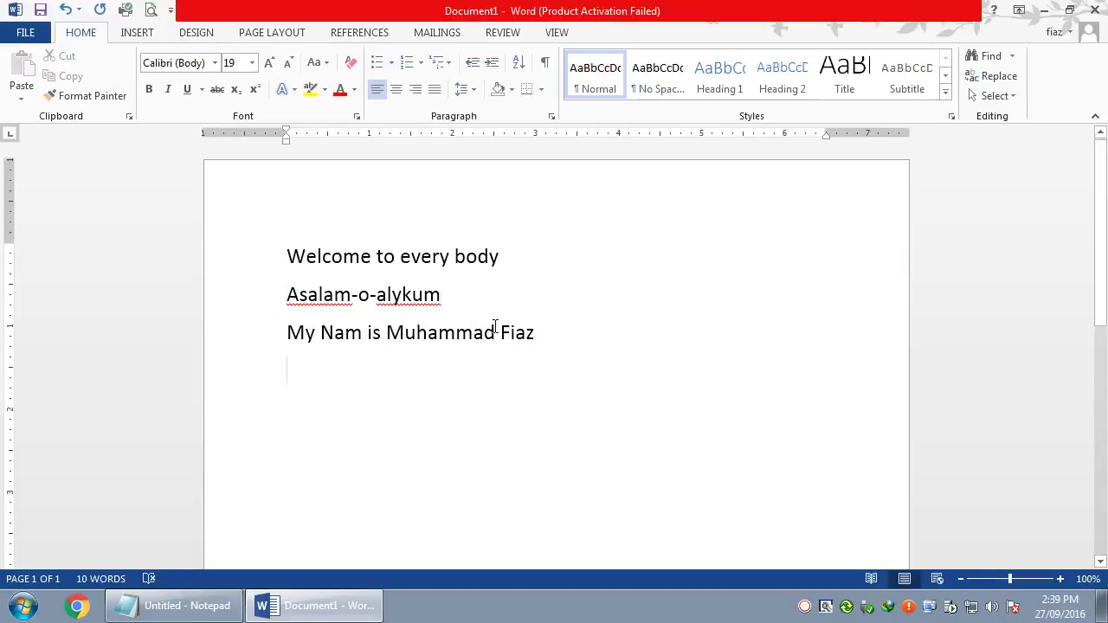
text(today I tell )
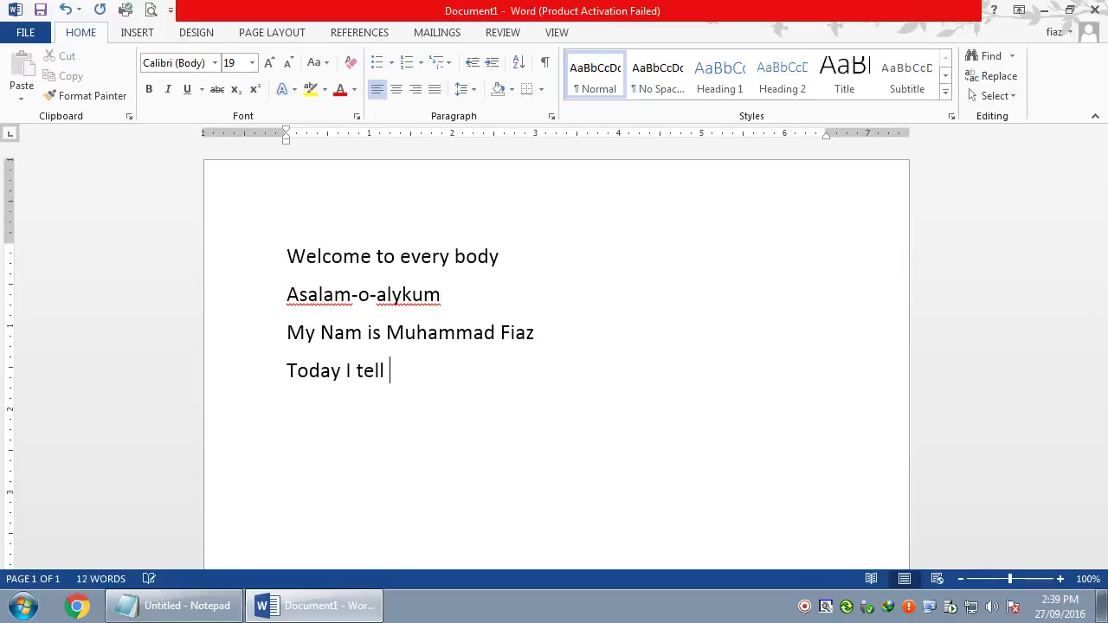
text(you wri)
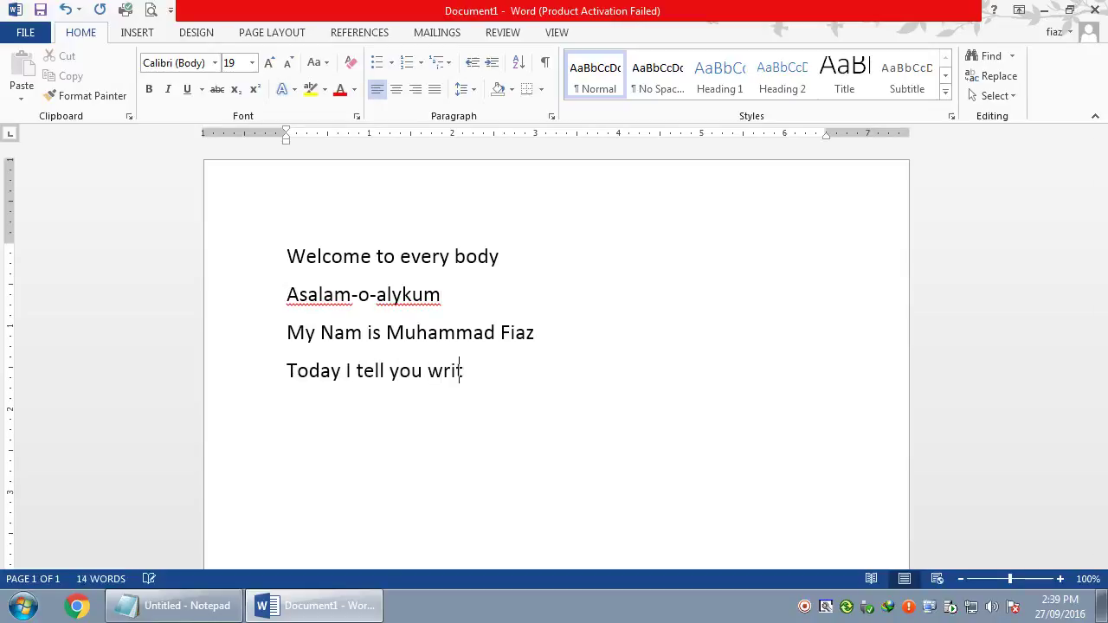
text(te the urdu in M)
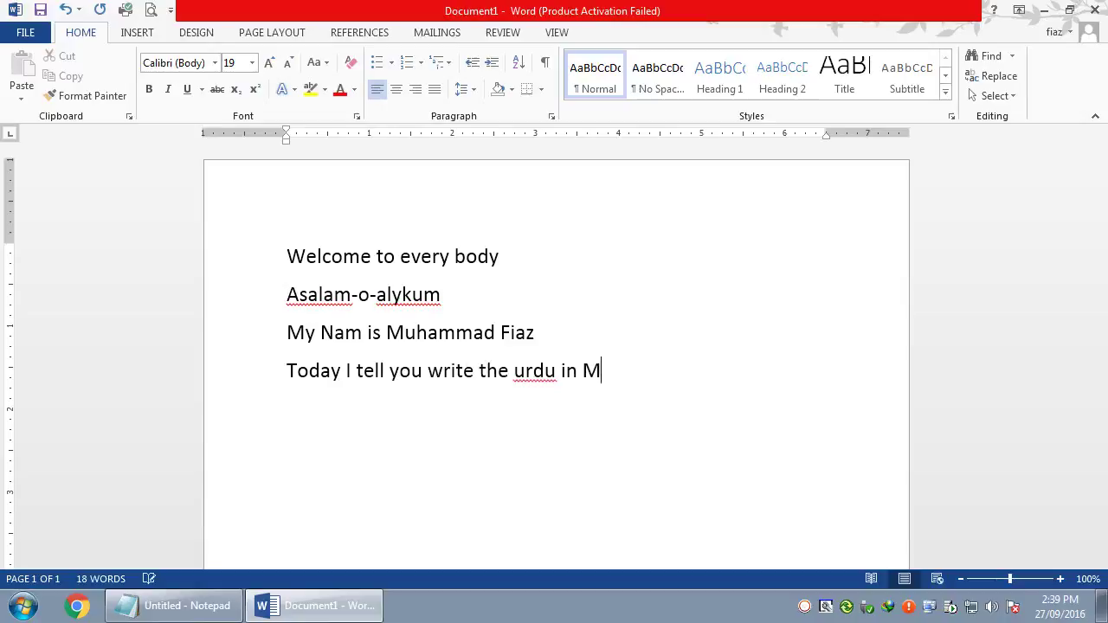
text(S Word)
key(Return)
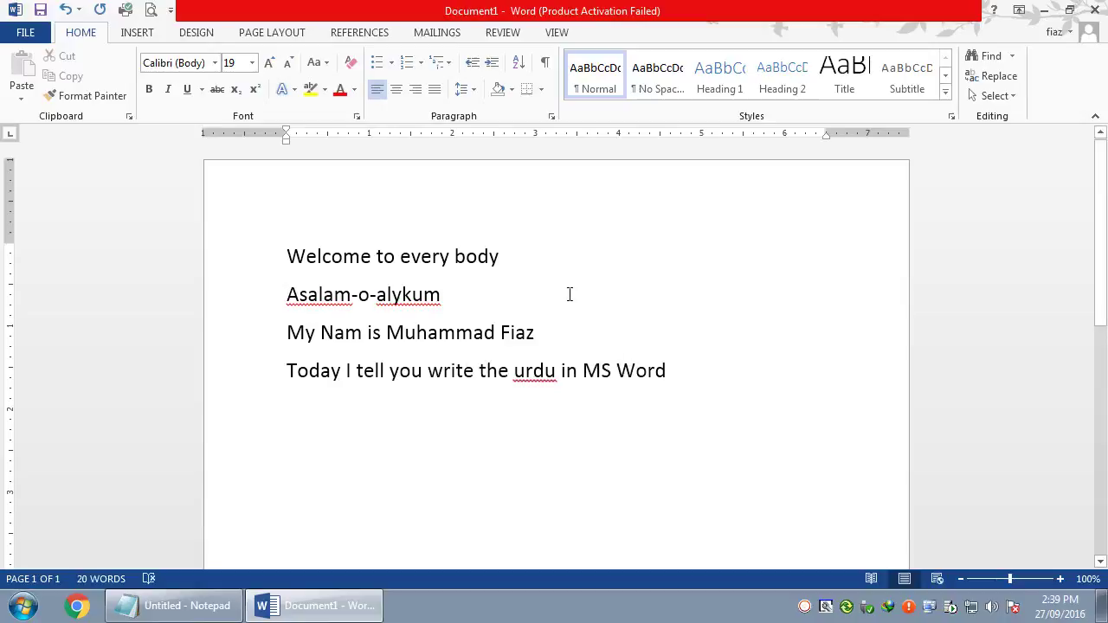
click(1042, 11)
- Refresh the desktop, then open Control Panel's Region and Language on the Keyboards and Languages tab
right_click(570, 187)
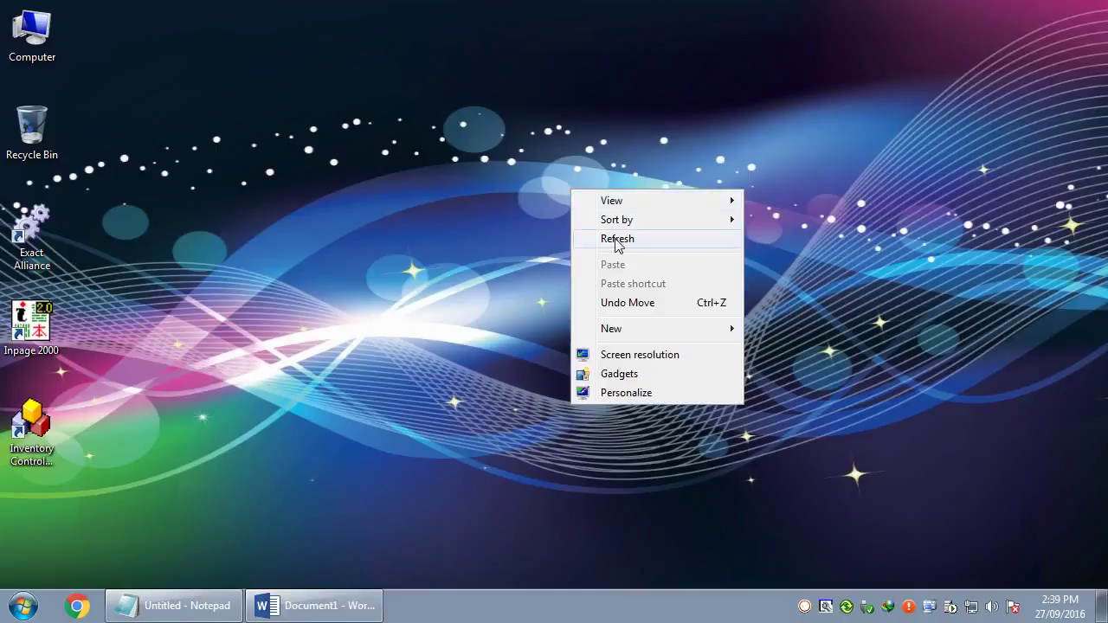
click(615, 241)
key(super)
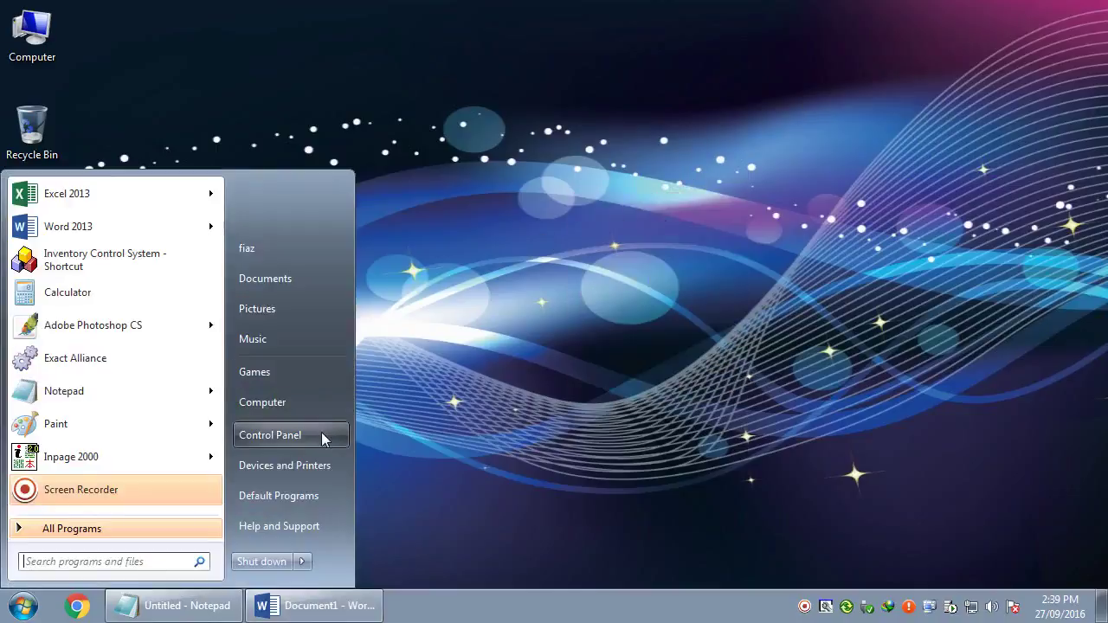
click(321, 432)
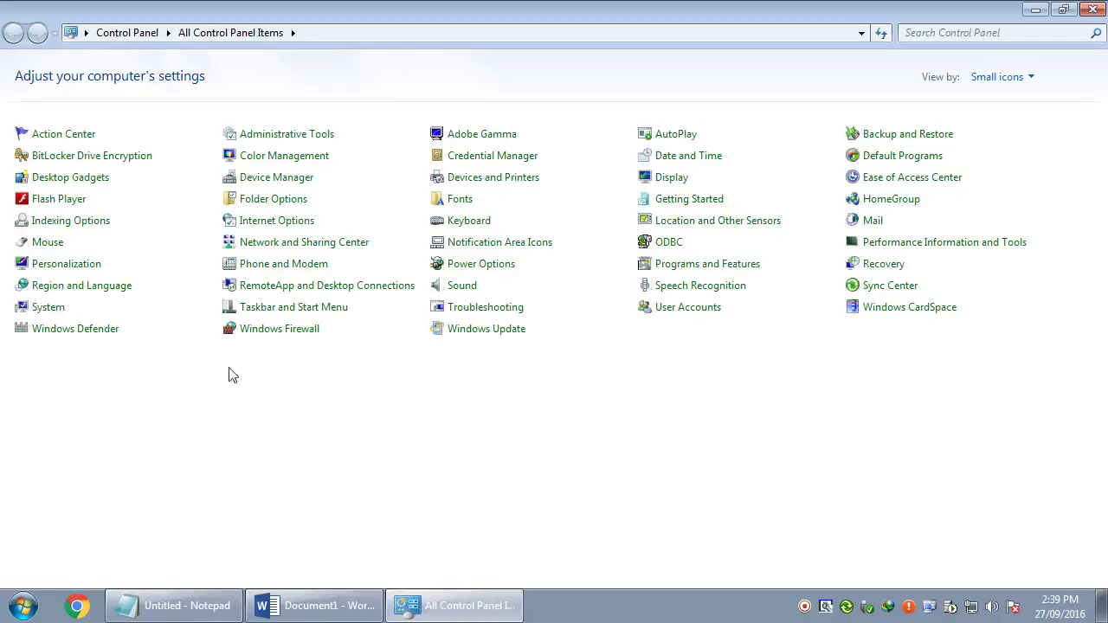
click(110, 295)
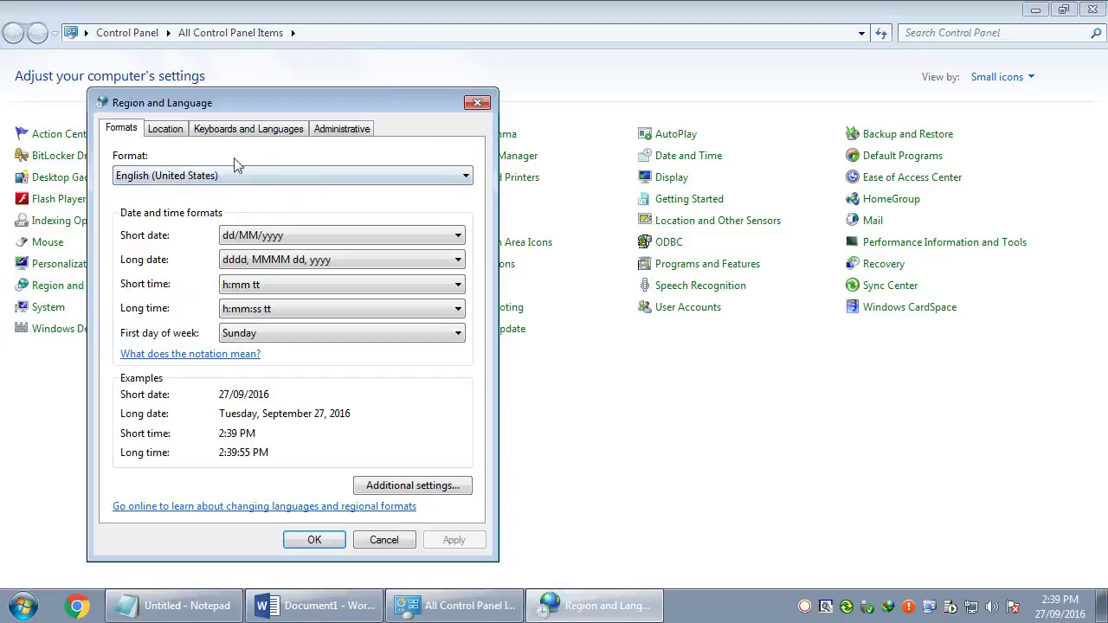
drag(265, 102, 463, 81)
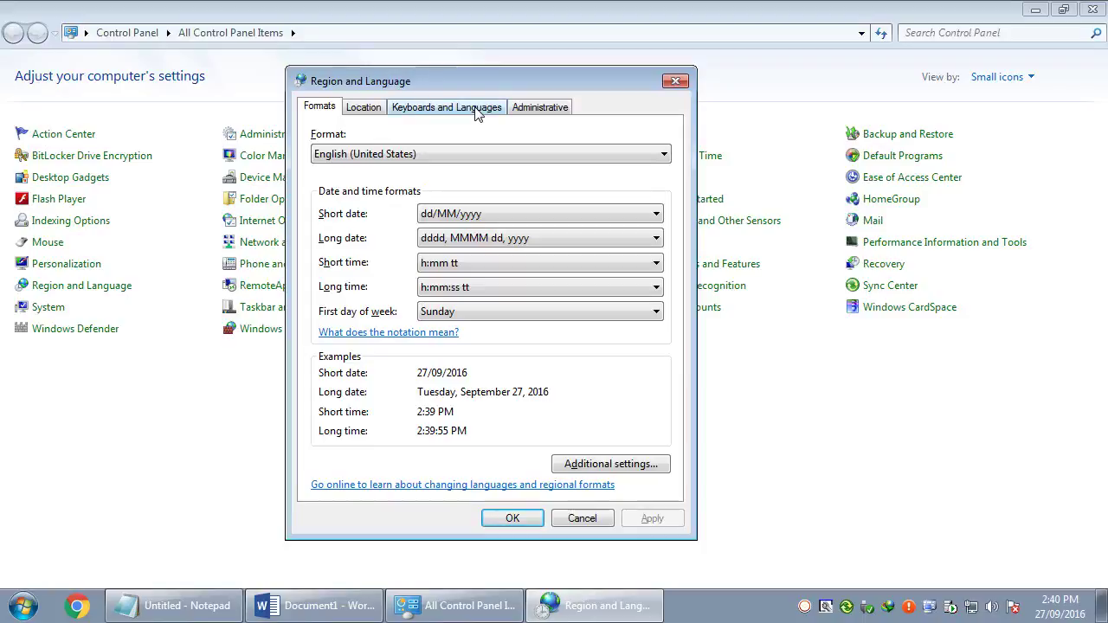
click(477, 111)
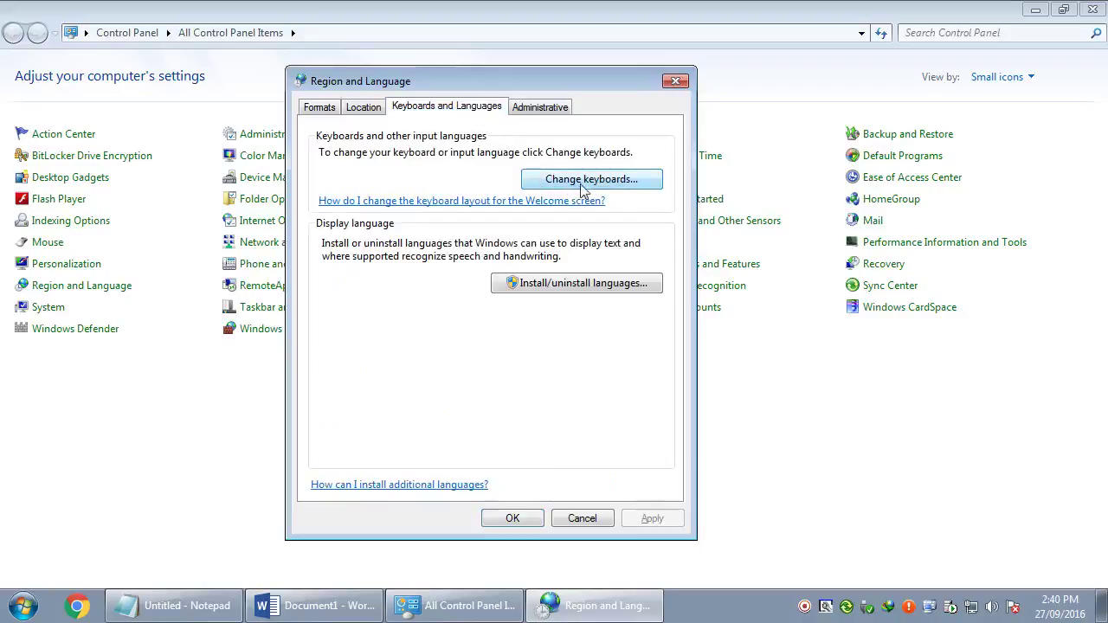
- Add the Urdu Phonetic 1.0 keyboard for Urdu (Islamic Republic of Pakistan) as an input language
click(643, 184)
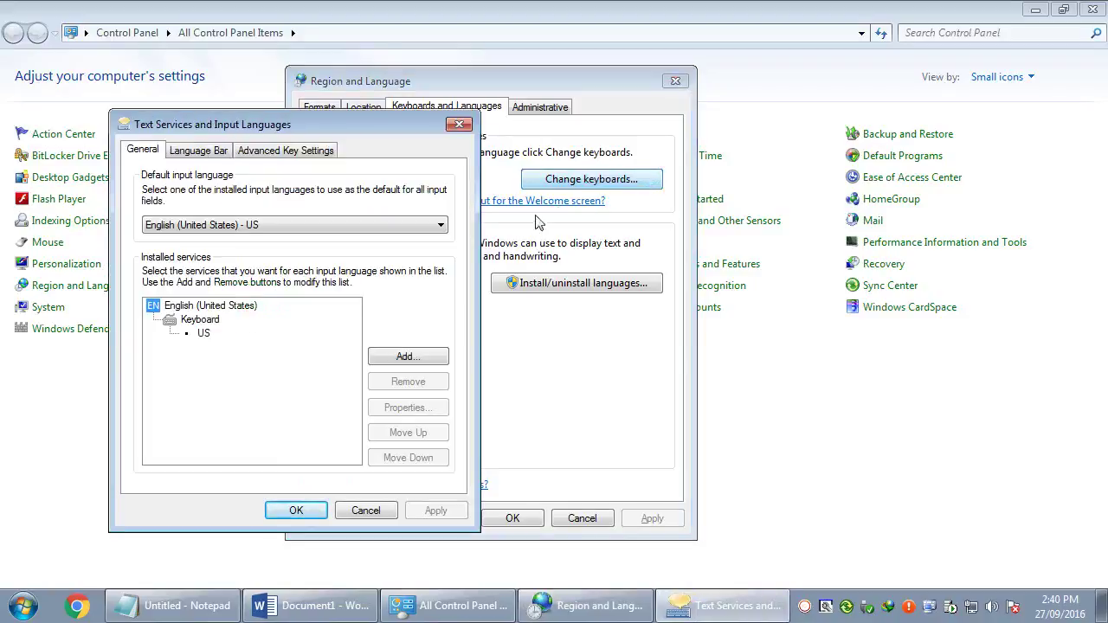
click(381, 227)
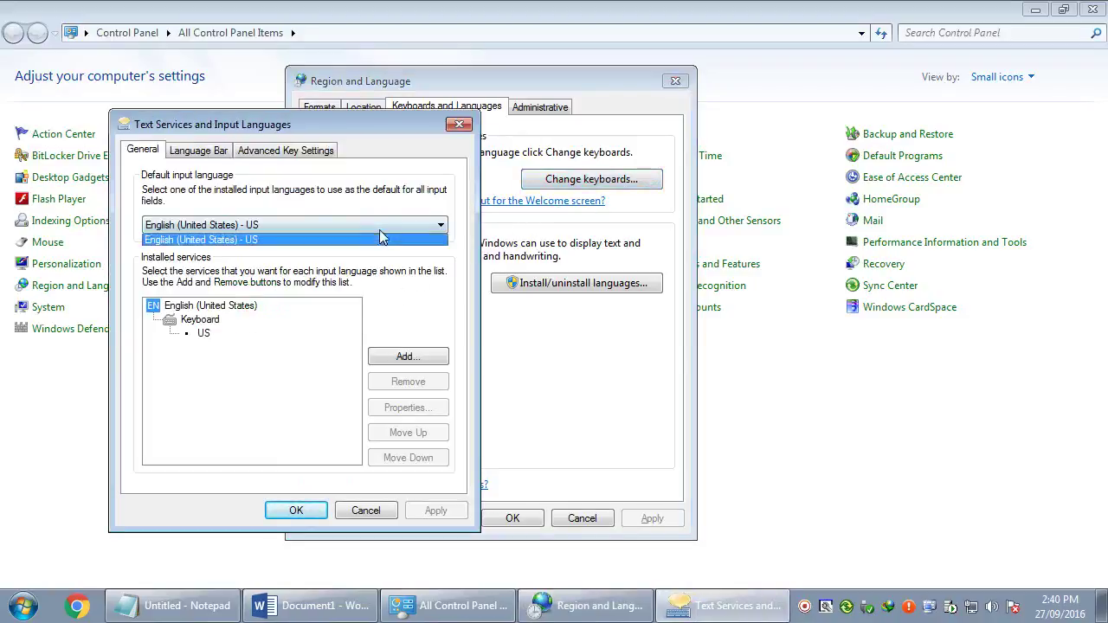
click(313, 329)
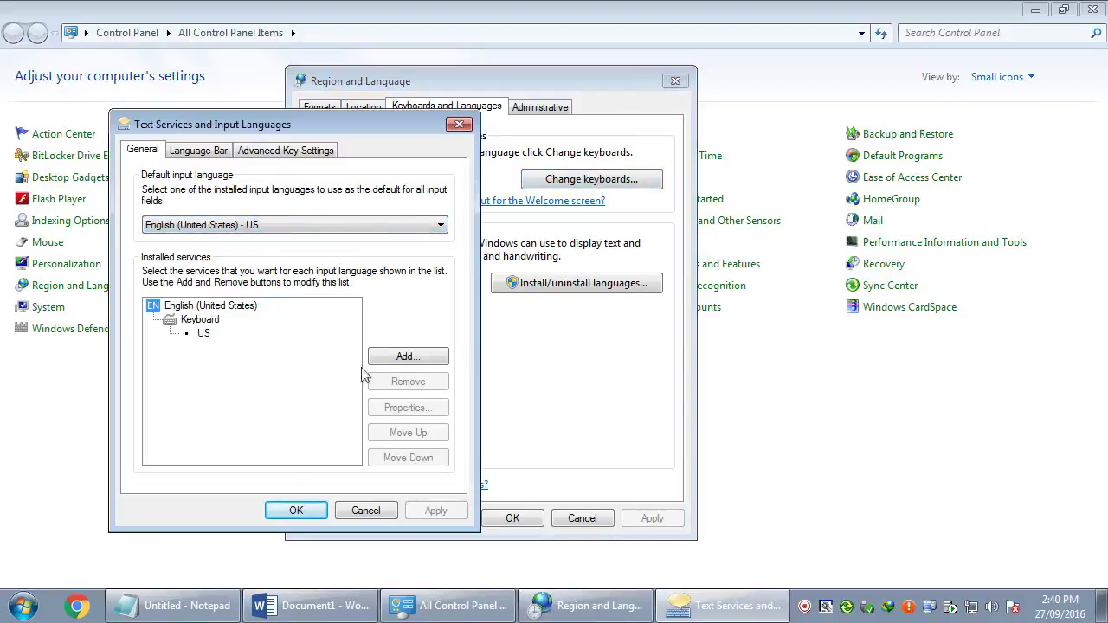
click(408, 358)
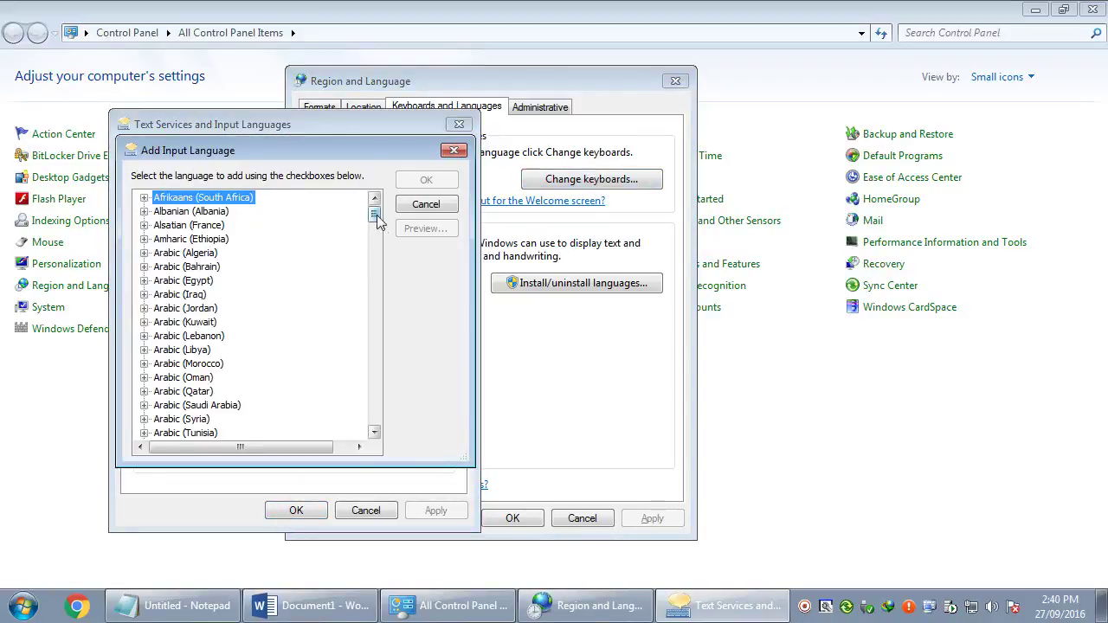
drag(373, 217, 402, 420)
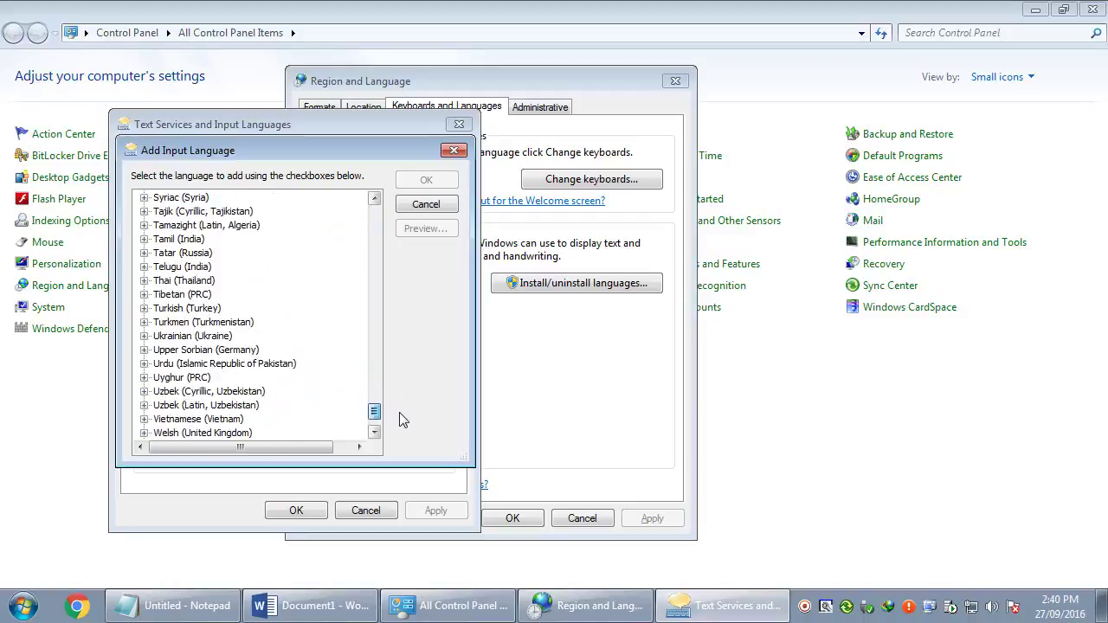
click(145, 363)
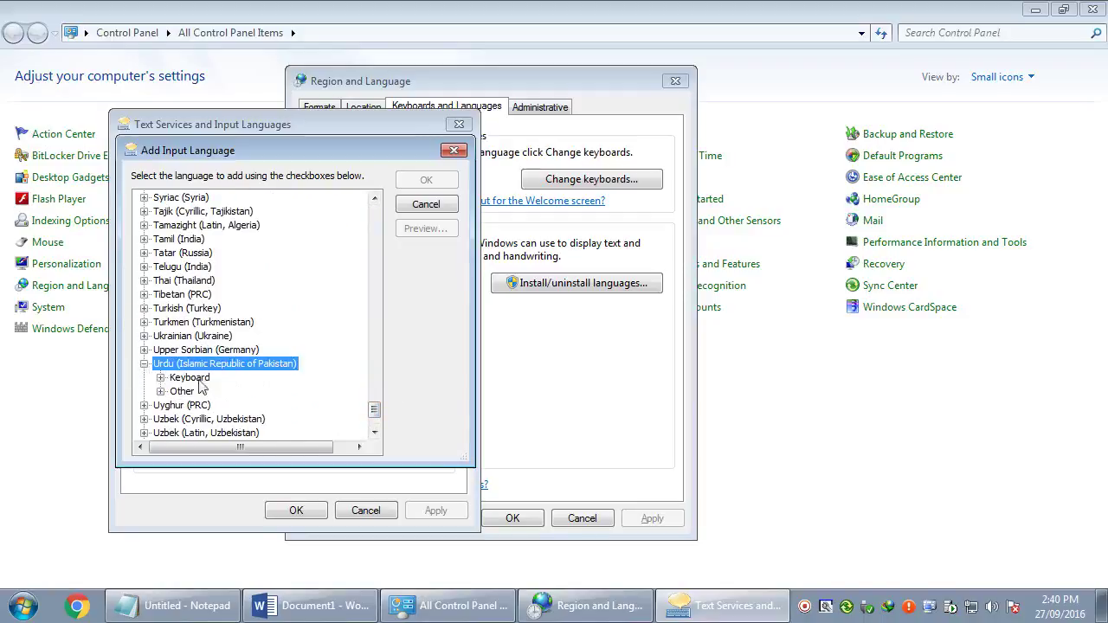
double_click(173, 378)
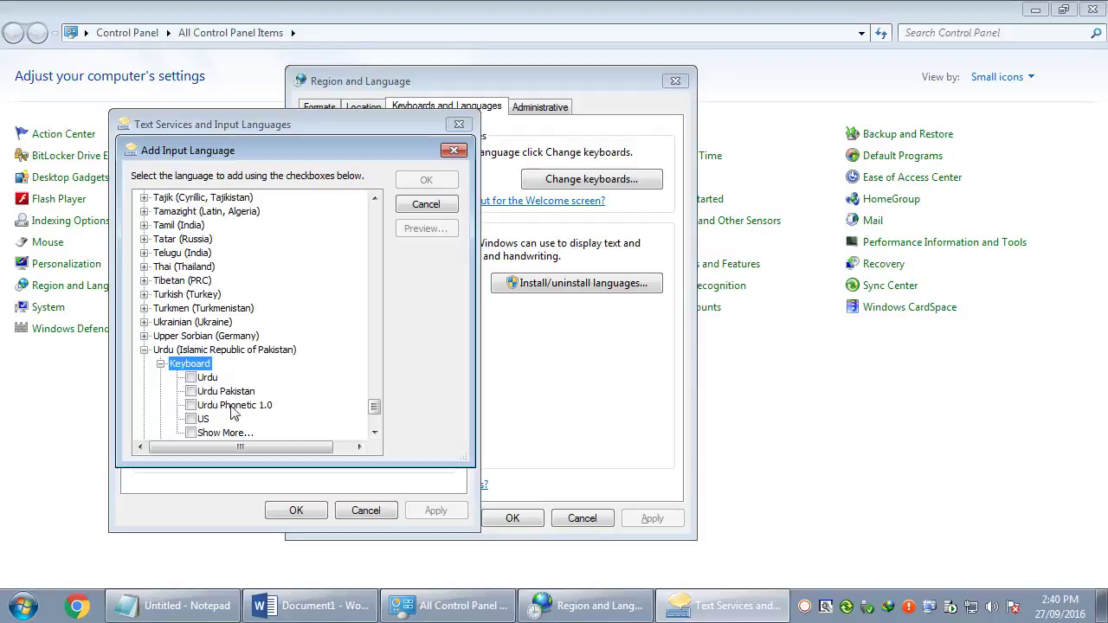
click(230, 407)
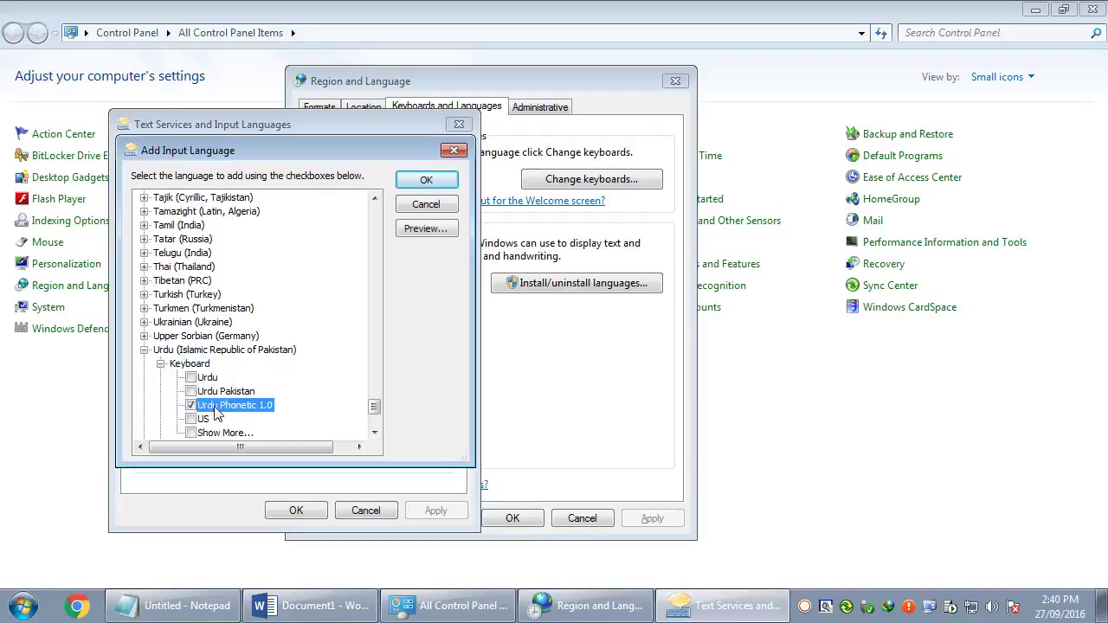
click(432, 184)
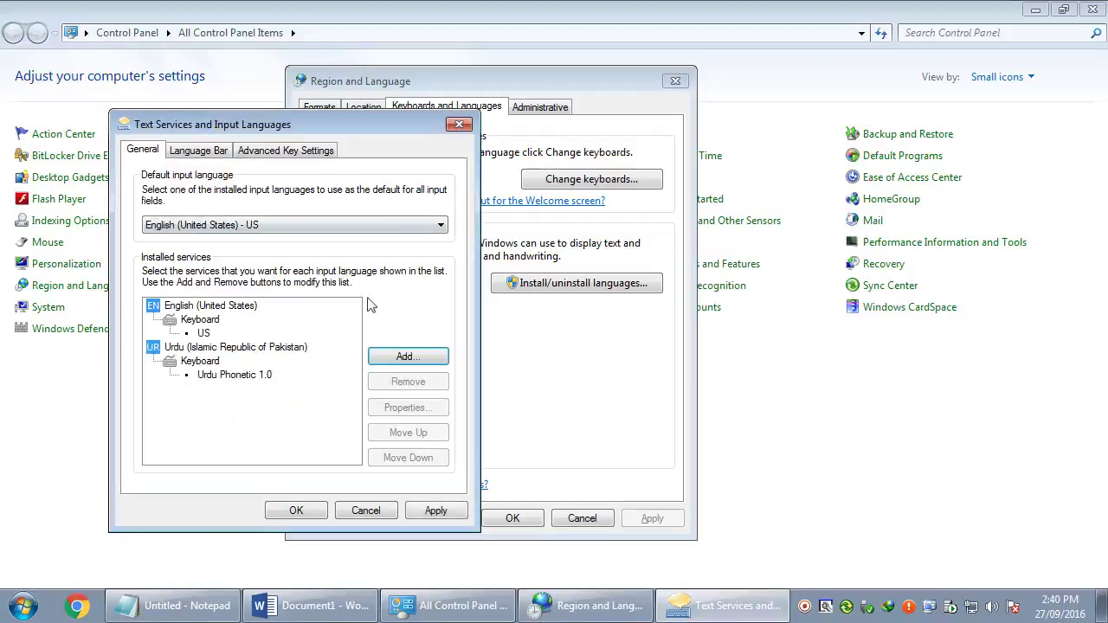
- Apply and confirm the new keyboard in every dialog, and close Control Panel
click(197, 364)
click(223, 375)
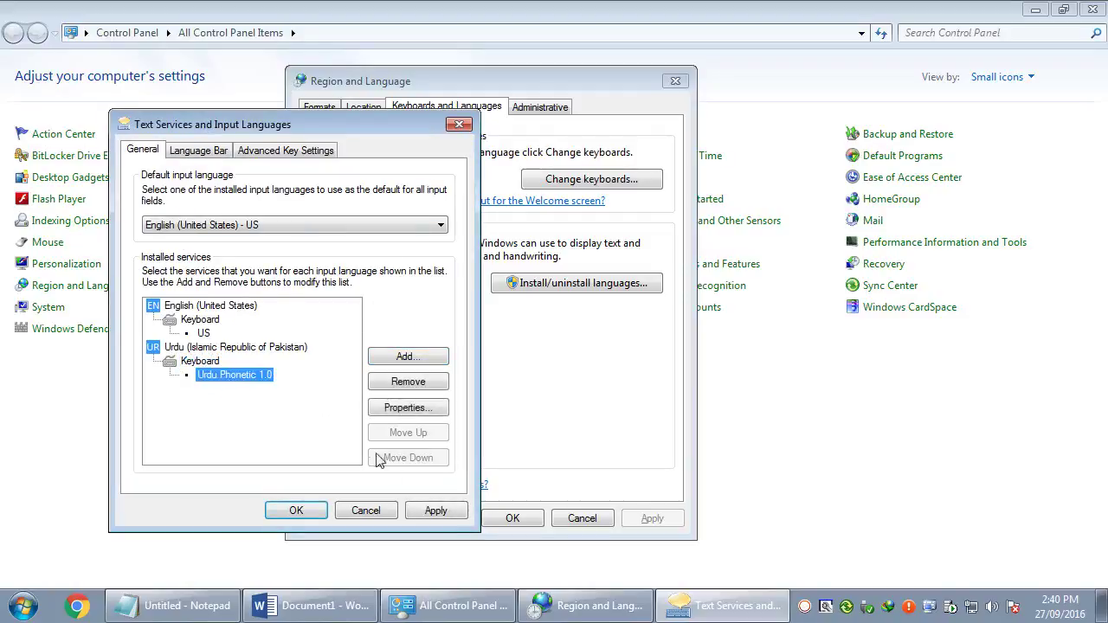
click(433, 511)
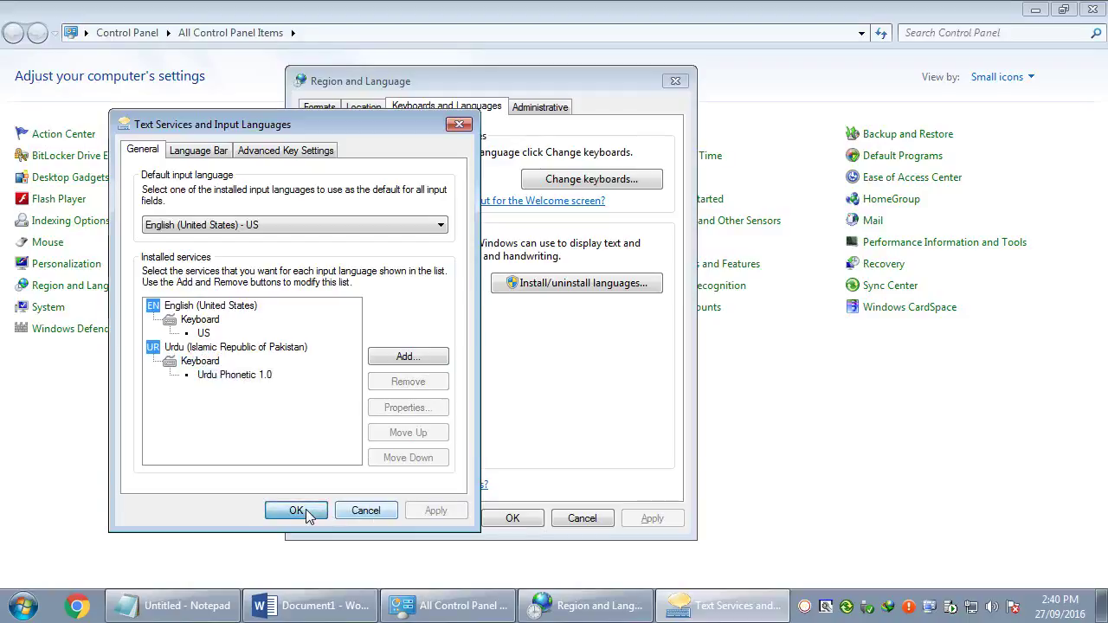
click(296, 510)
click(509, 518)
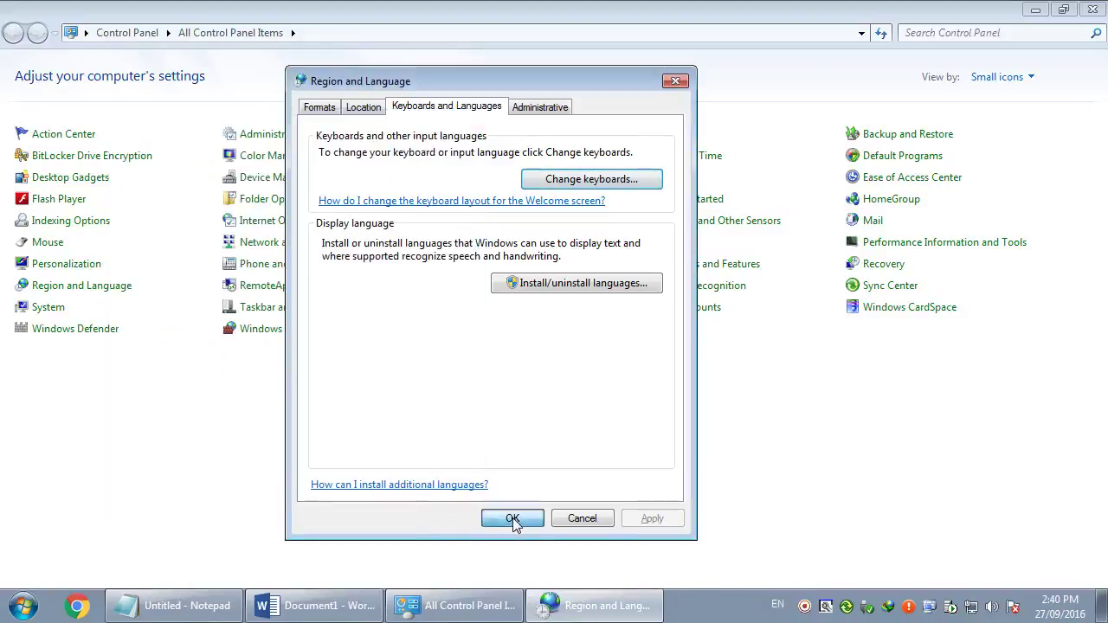
click(1092, 9)
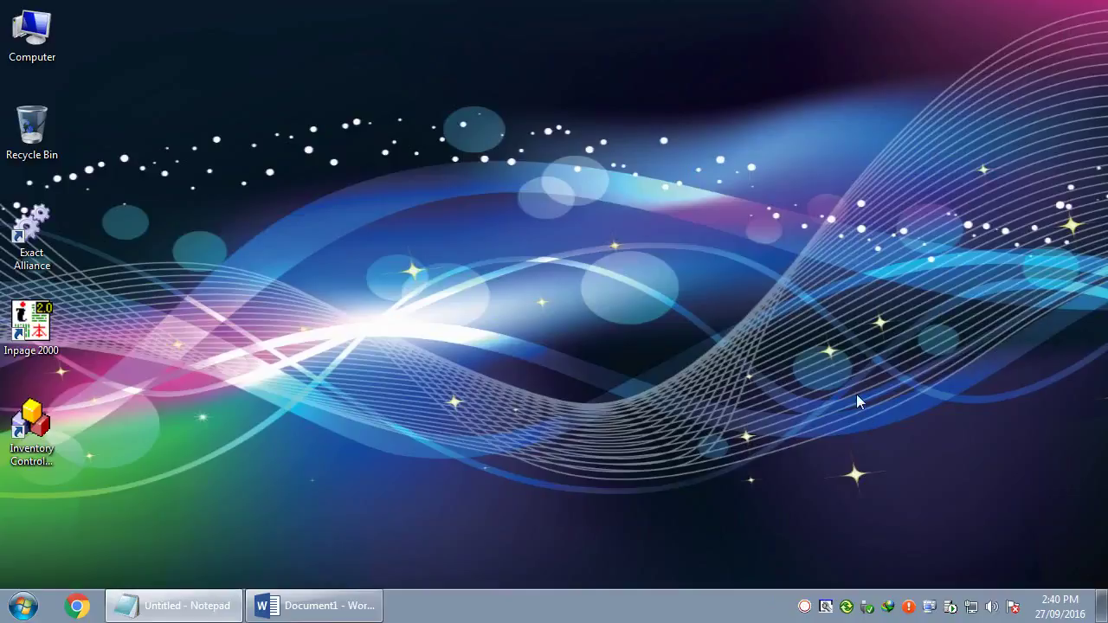
- Restore the Word document and switch the input language to Urdu
click(345, 612)
text(asd)
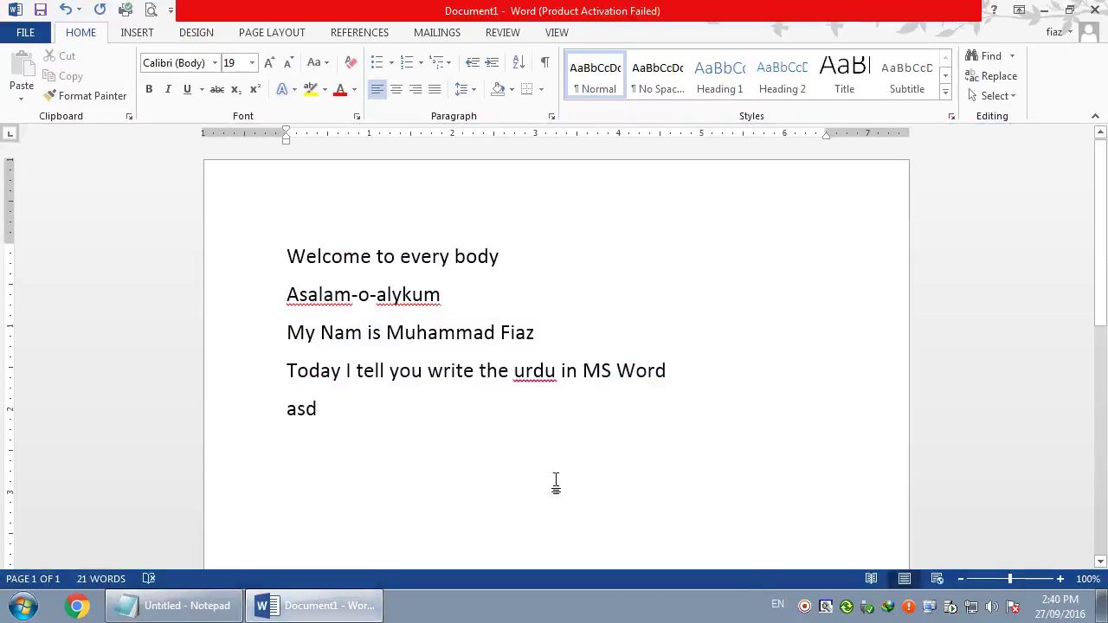
click(777, 611)
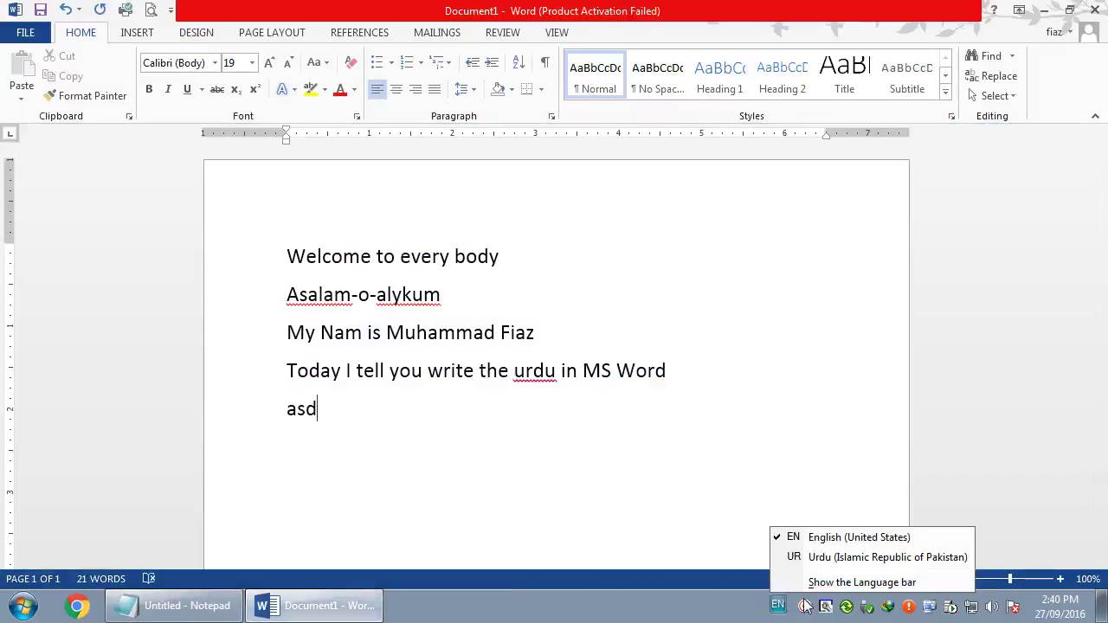
click(813, 556)
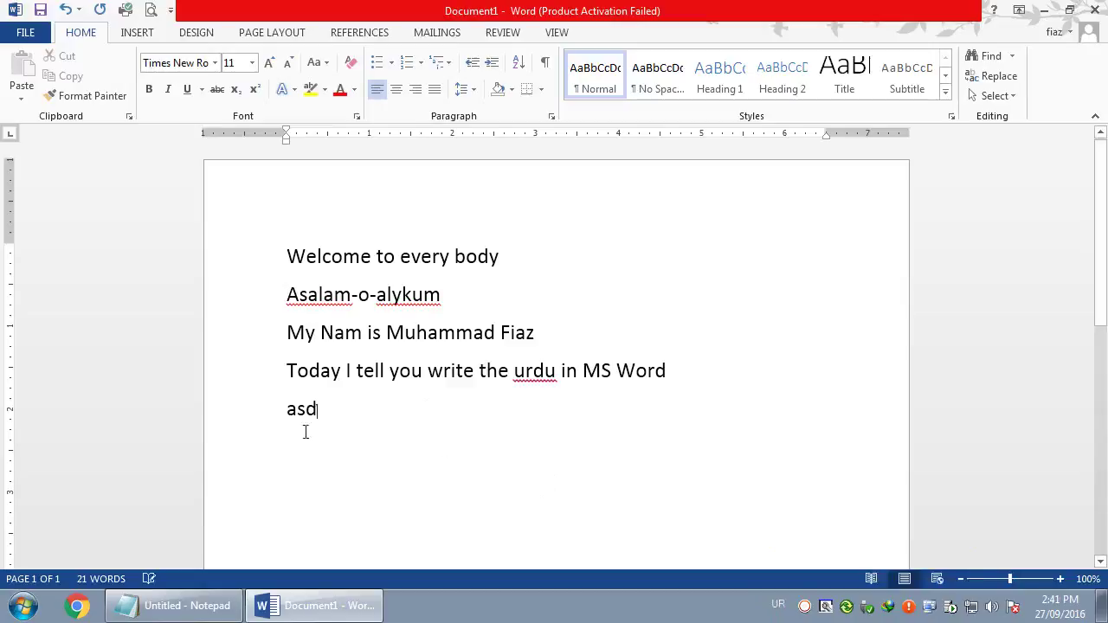
- Replace the stray 'asd' with 'میرا نام' and dismiss the missing proofing tools notice
drag(282, 408, 318, 409)
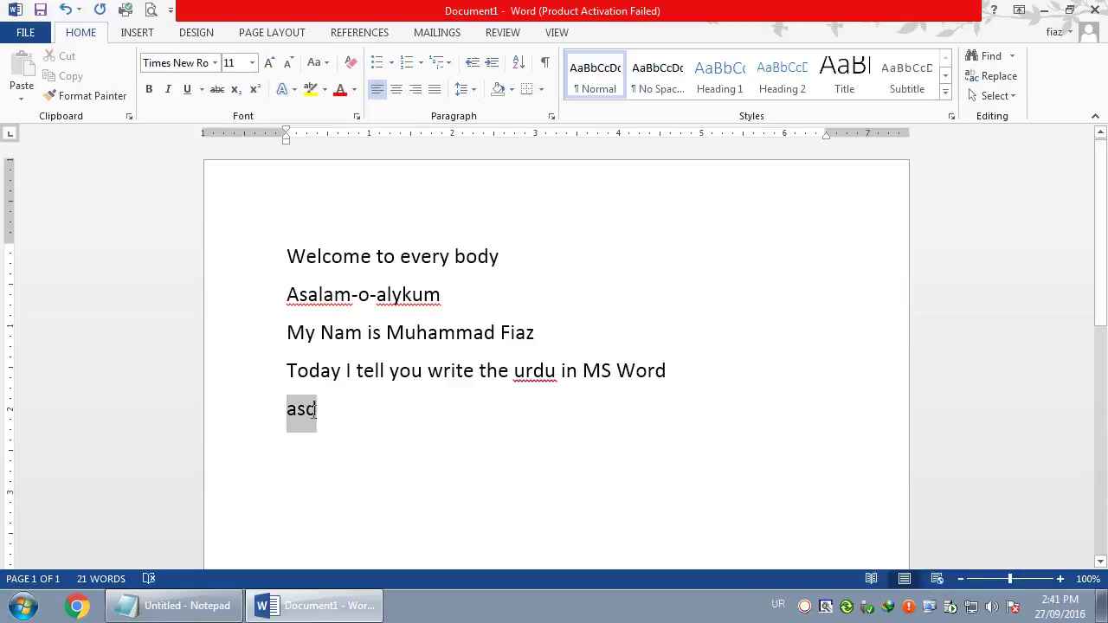
text(میرا)
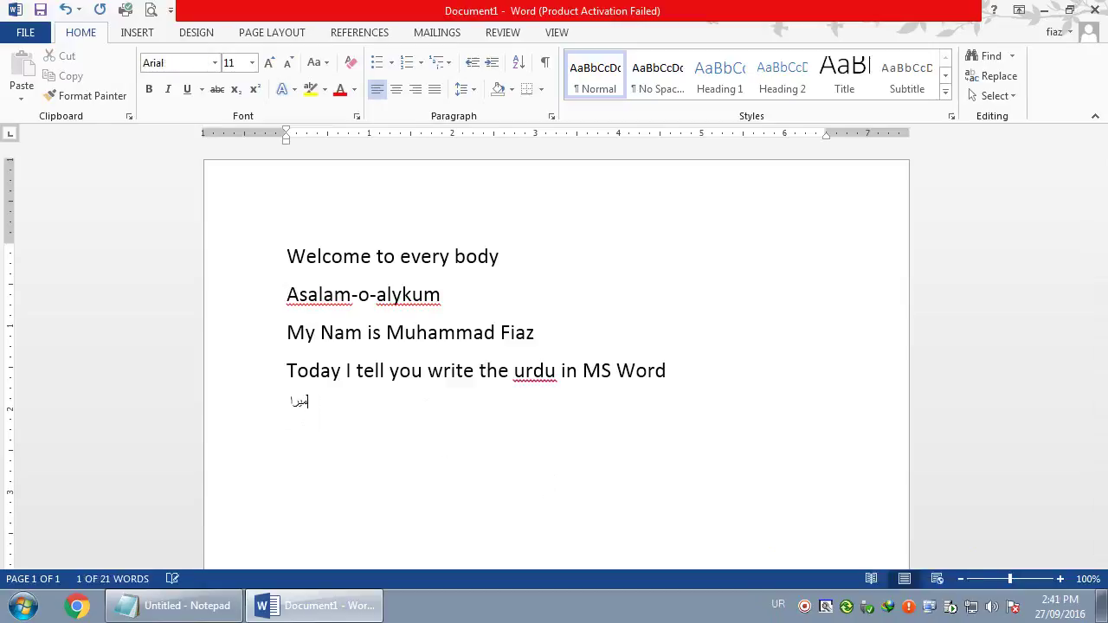
text( نام)
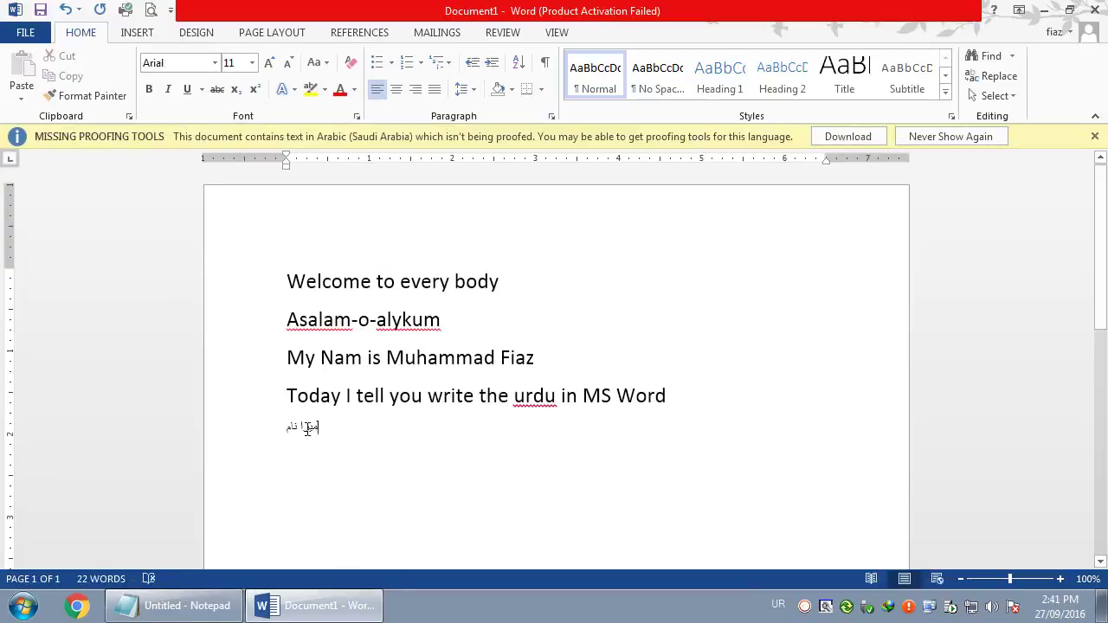
drag(317, 428, 308, 435)
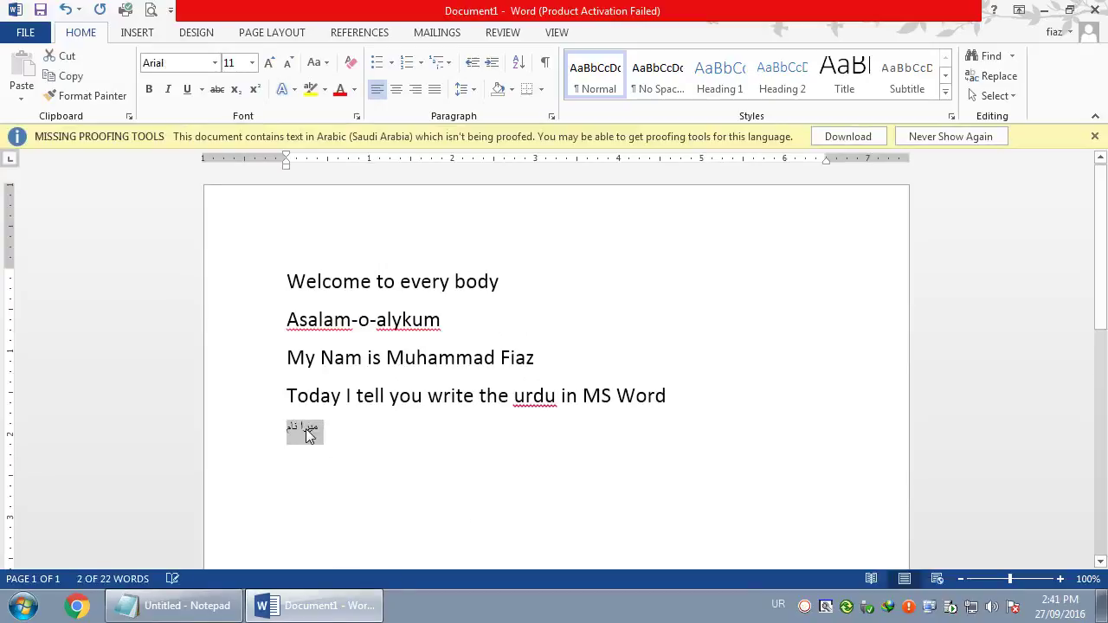
click(1094, 136)
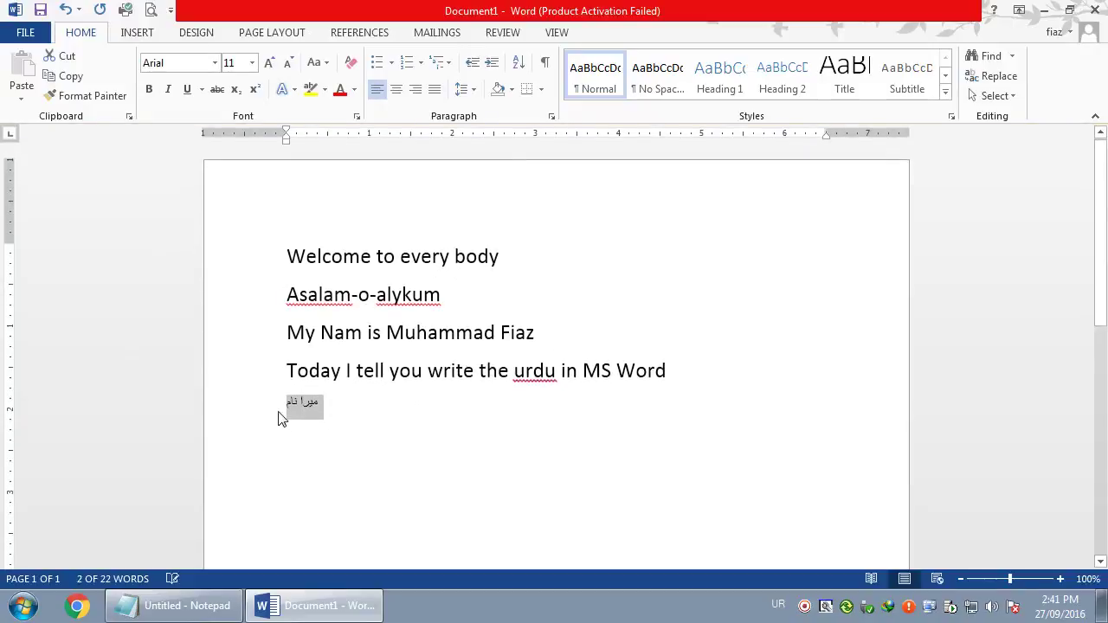
- Set the Urdu line's font size to 48 pt
drag(279, 419, 323, 405)
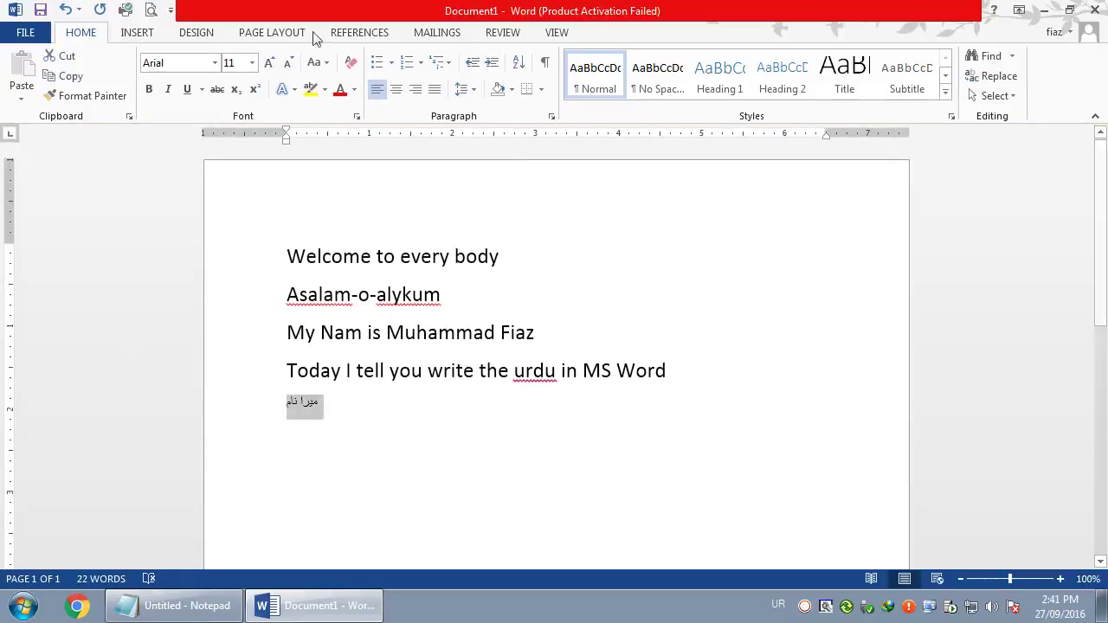
click(243, 63)
text(48)
key(Return)
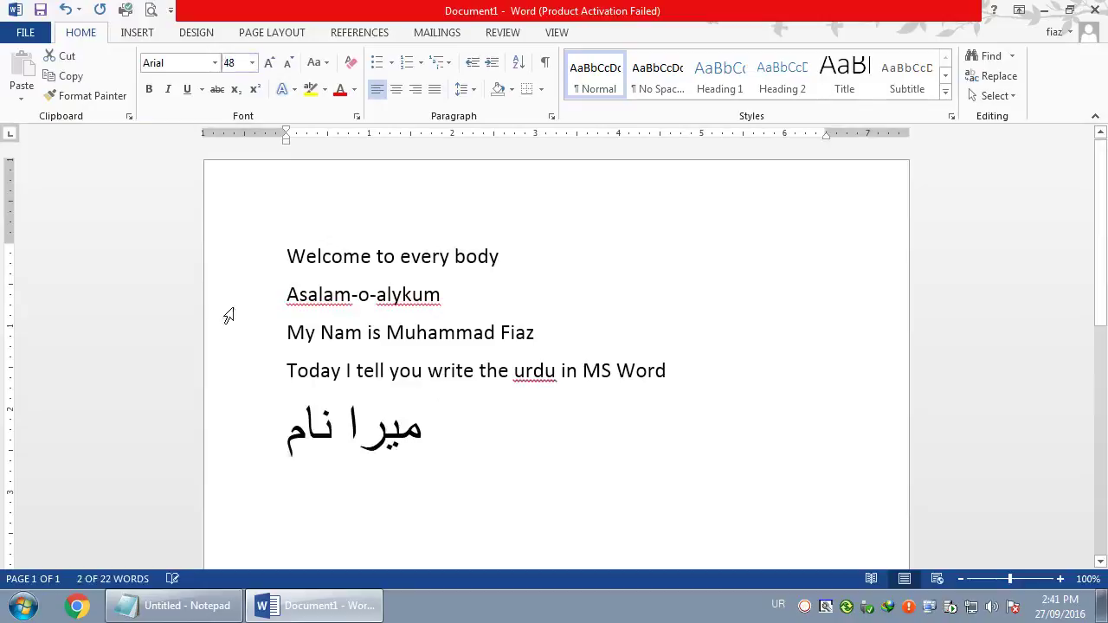
- Complete the first Urdu sentence with the writer's name
click(294, 435)
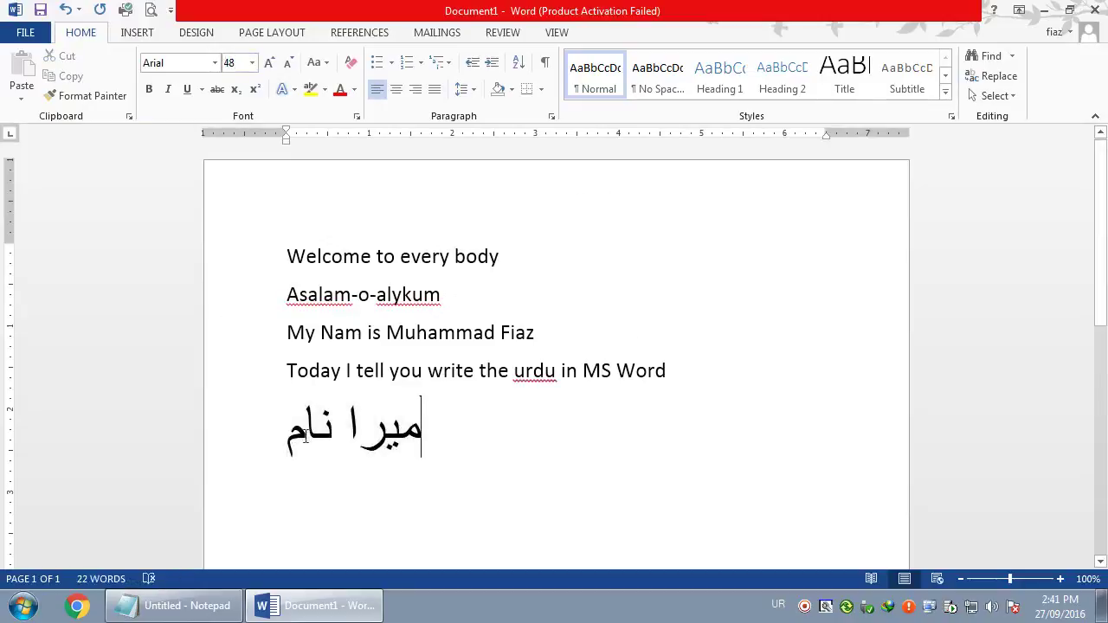
key(Left)
key(Left)
key(Left)
key(Left)
text(م)
key(BackSpace)
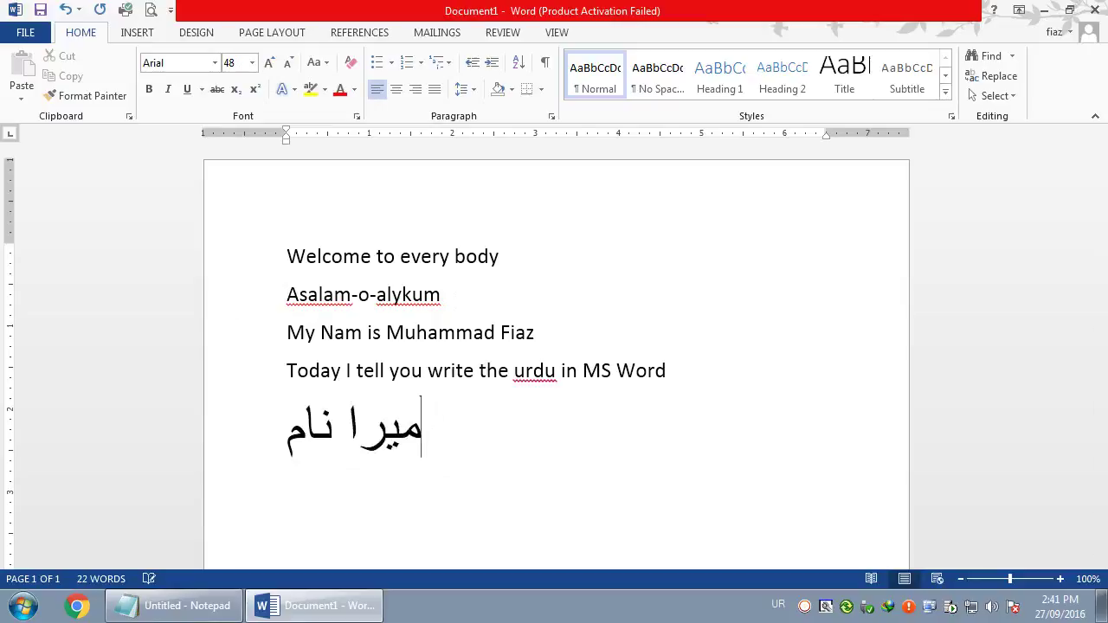
text( مح)
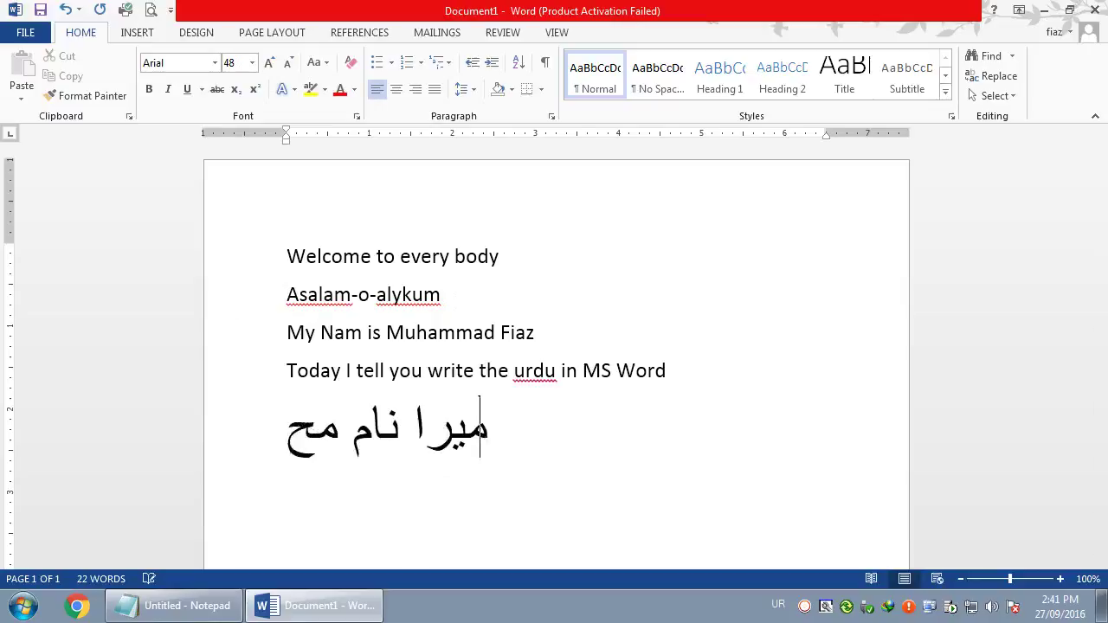
text(مد فیاض)
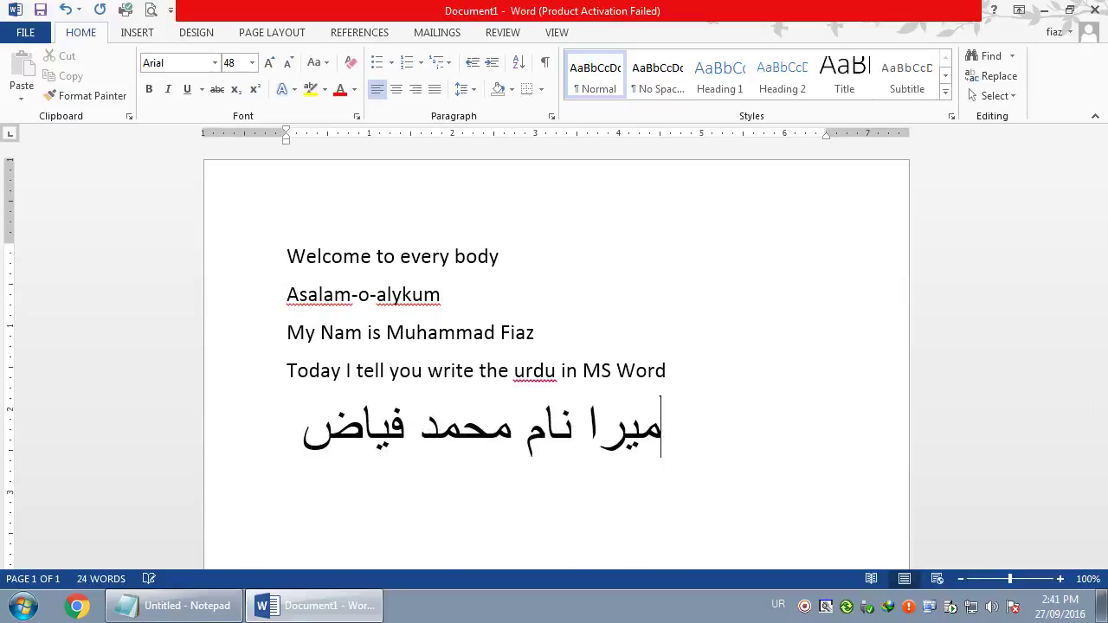
text( ہے)
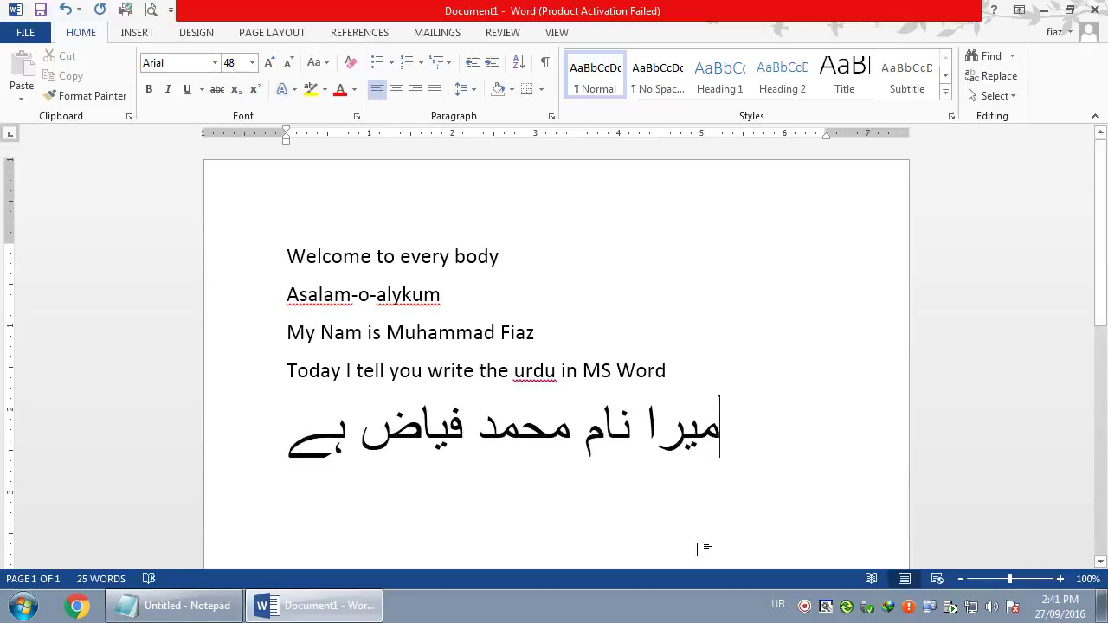
key(Return)
- Type 'امید ہے آپ ایم یس ورڈ میں اُردو لکھنے کا قابل ہو گئے ہیں' and 'خدا حافظ' on new lines
scroll(728, 478, down, 3)
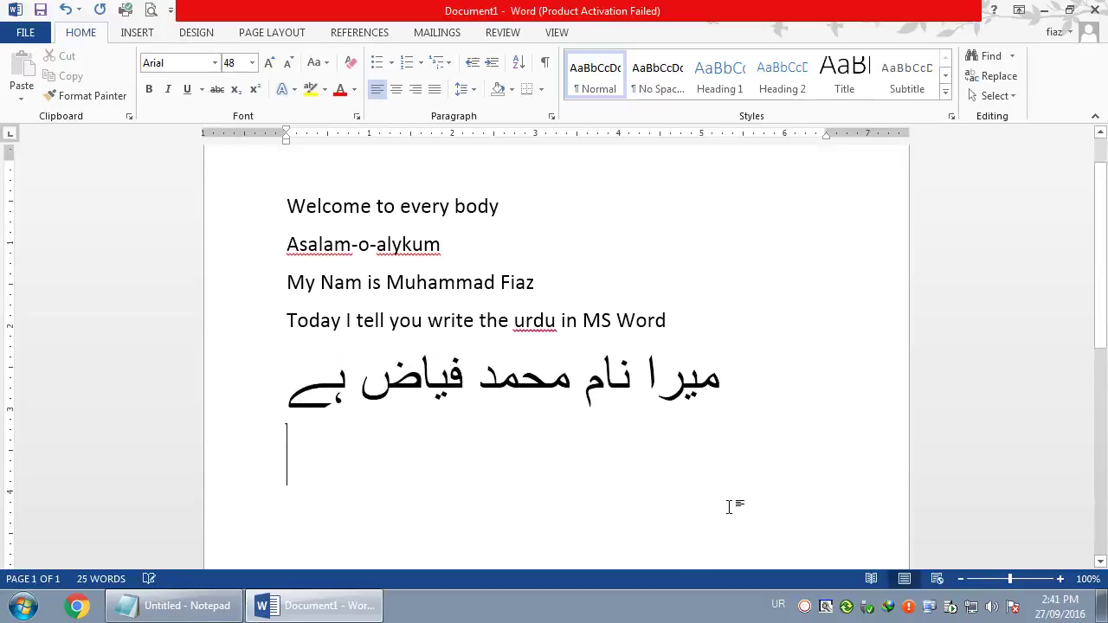
text(امید )
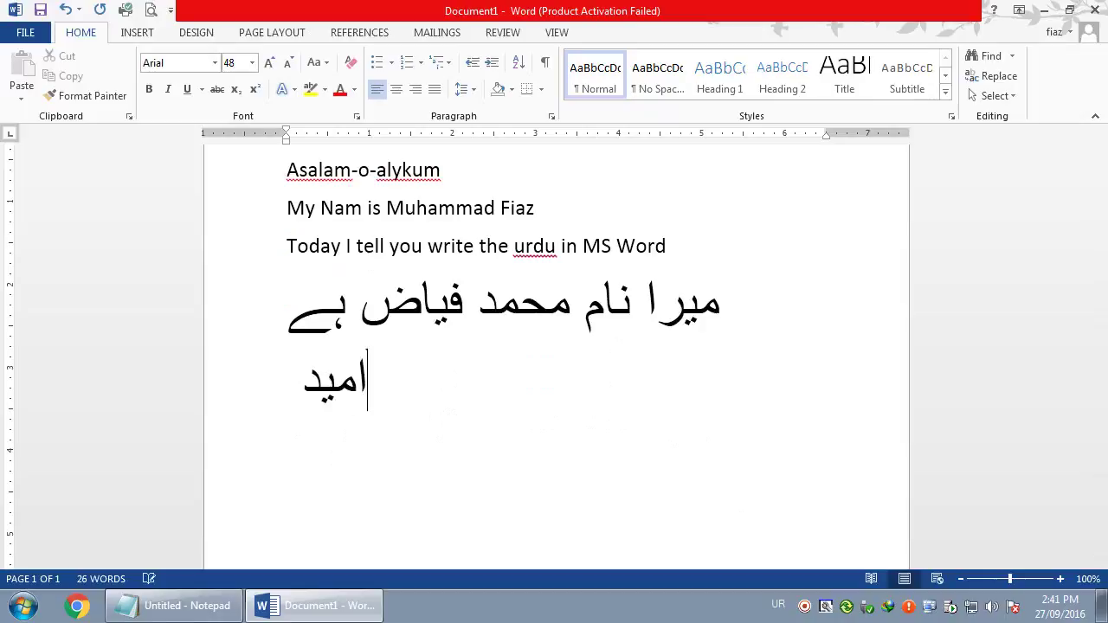
text(ہے ا)
key(BackSpace)
text(آپ )
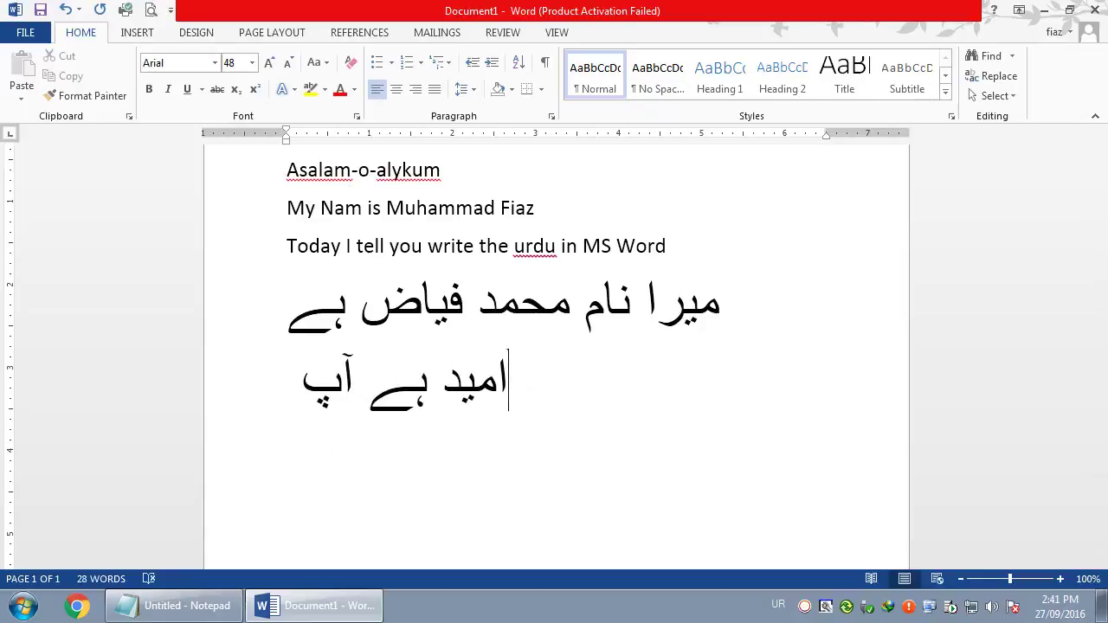
text(ایم ا)
text(یس)
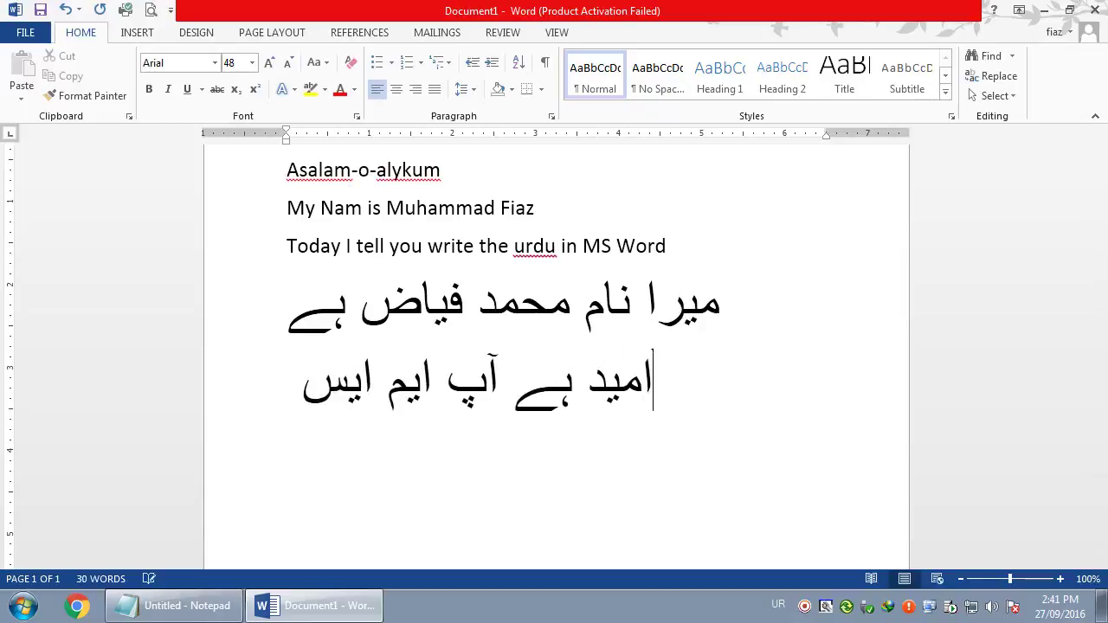
text( ورڈ می)
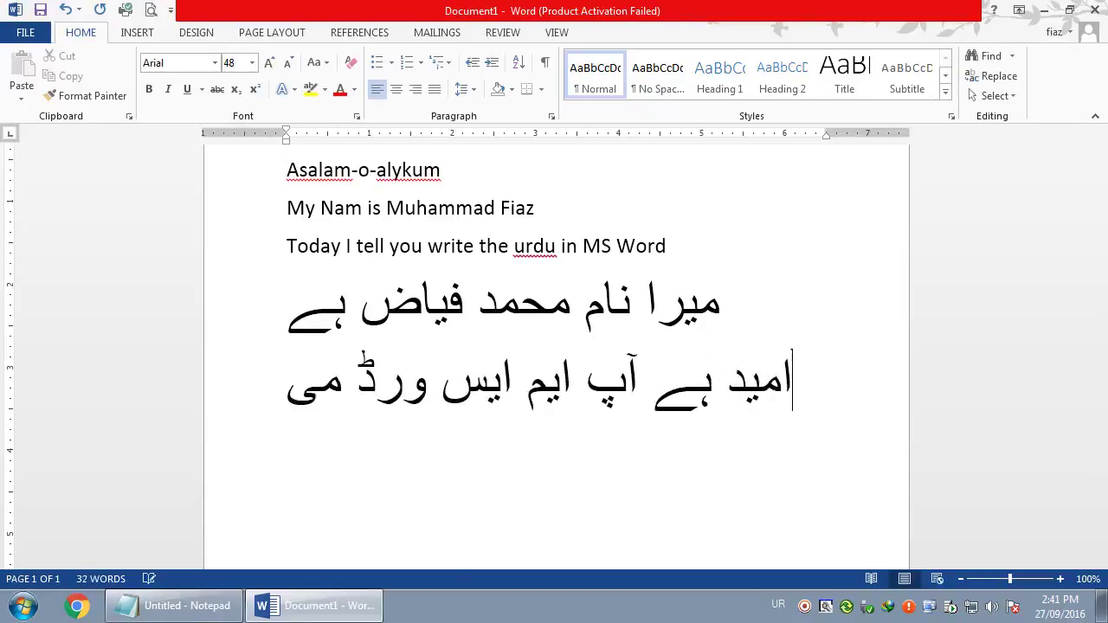
text(ں)
key(Return)
text(ا)
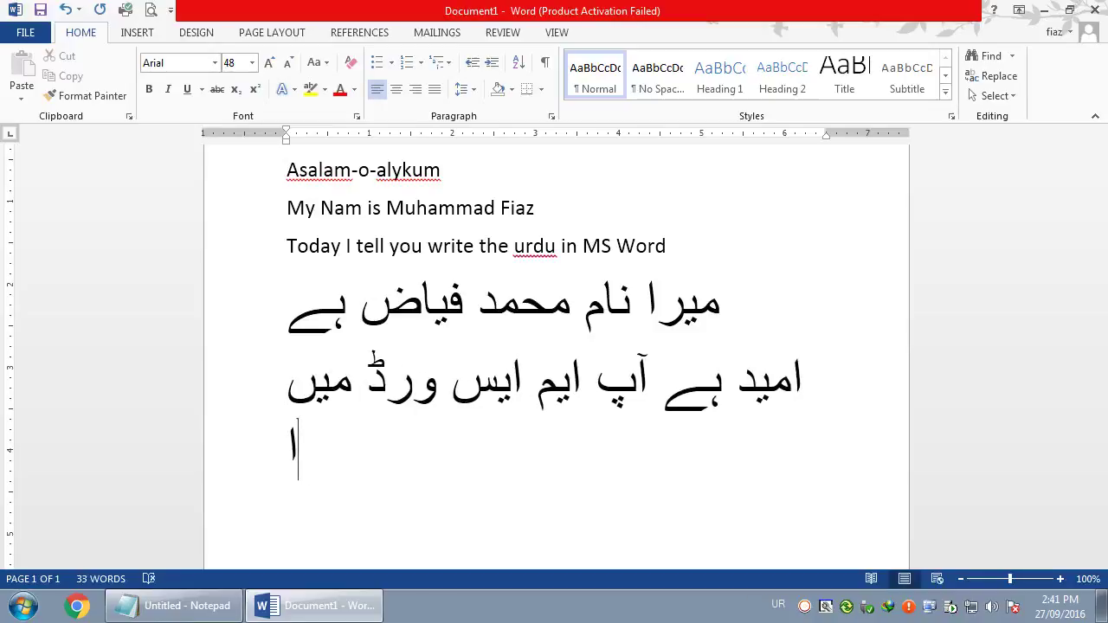
text(ُردو)
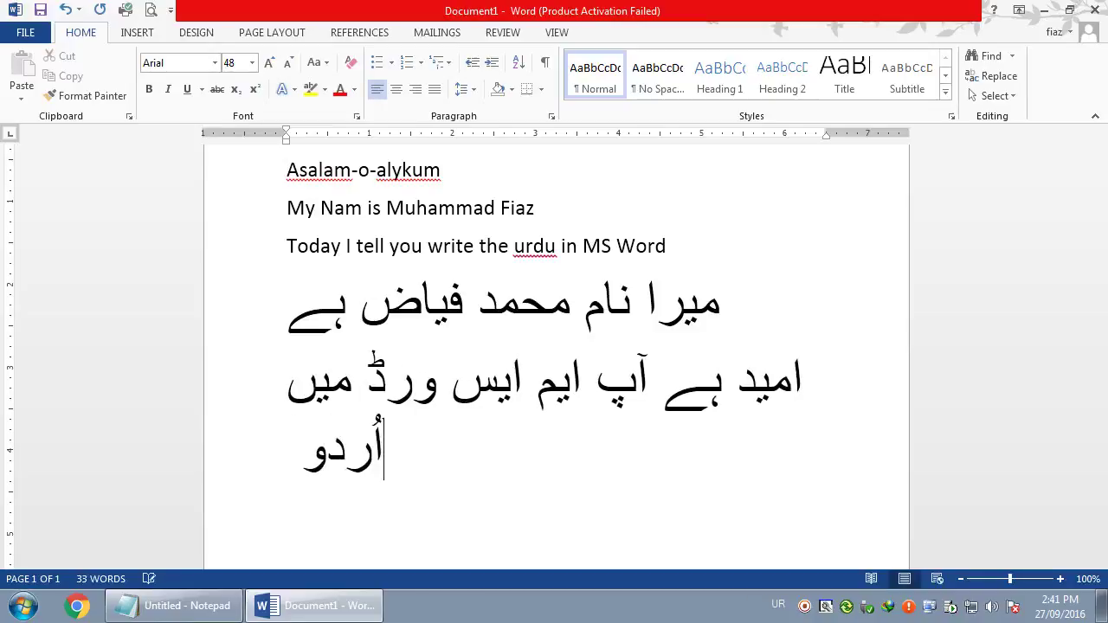
text( لکھنے کا)
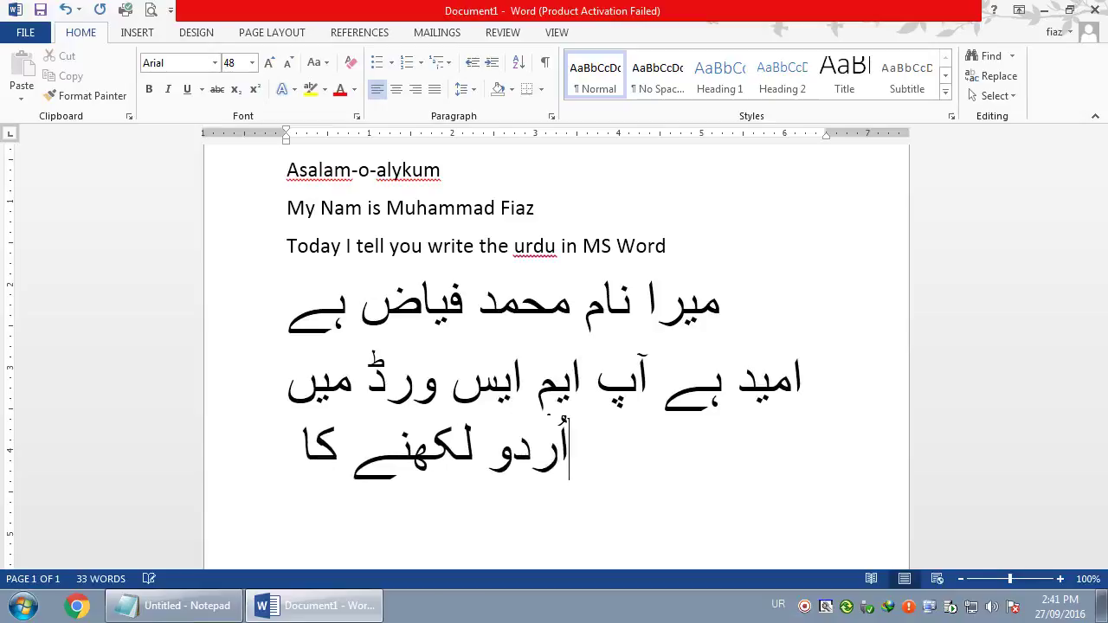
text( قابل)
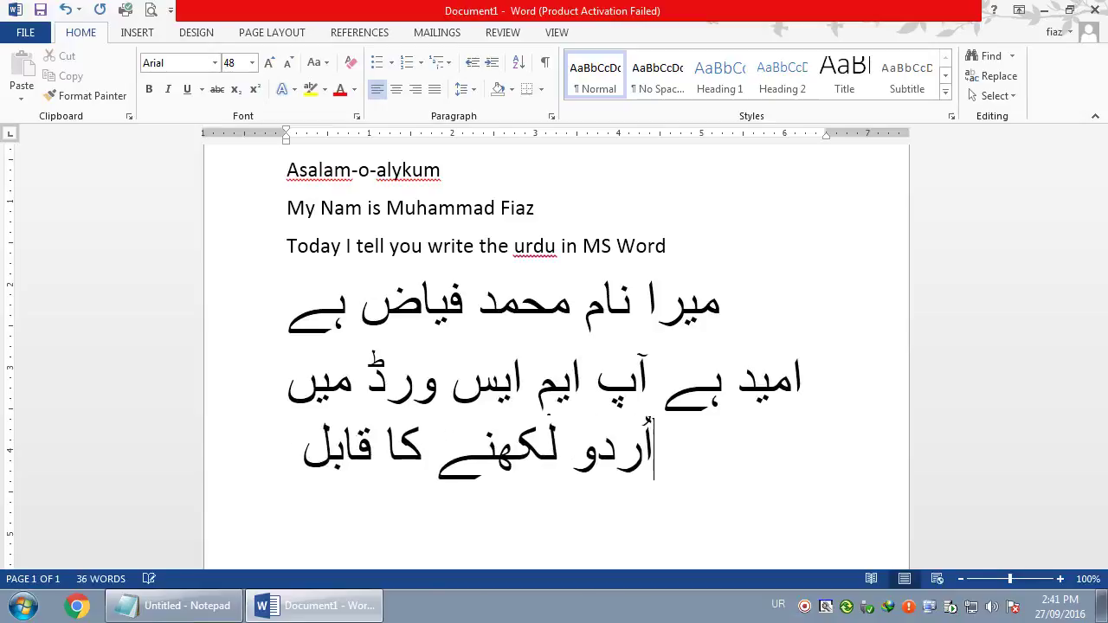
text( ہو گئے ہی)
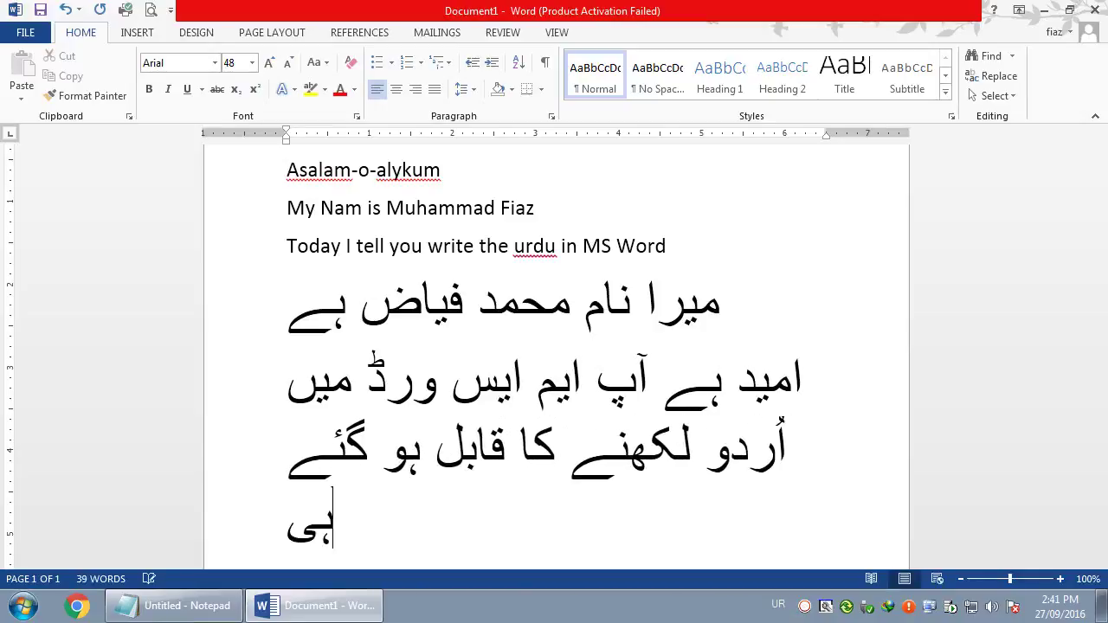
text(ں)
key(Return)
scroll(767, 483, down, 2)
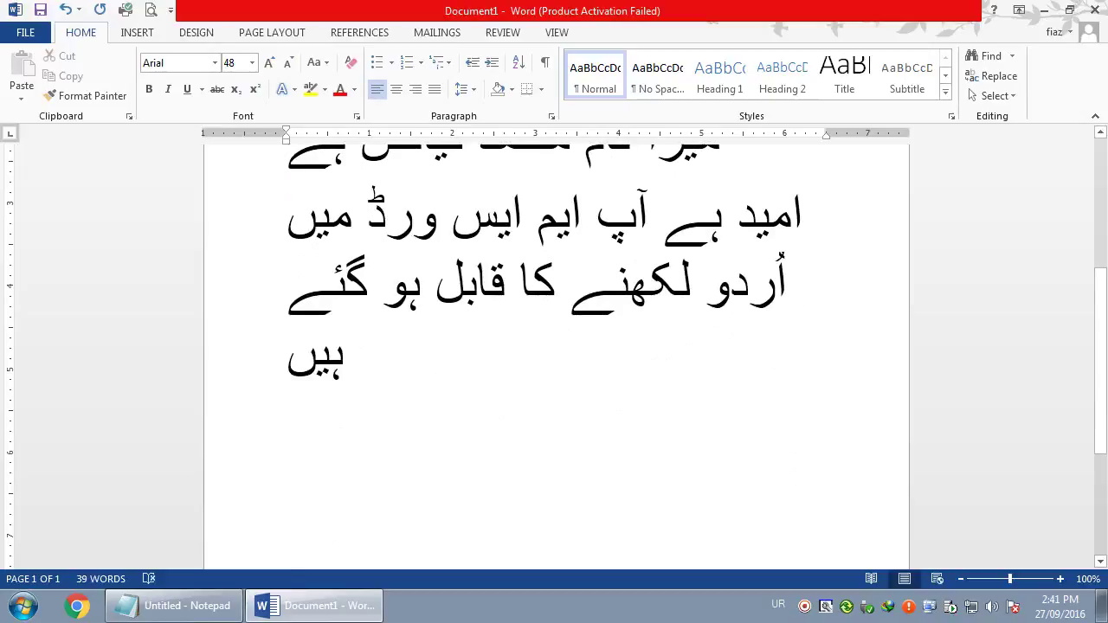
text(خدا حا)
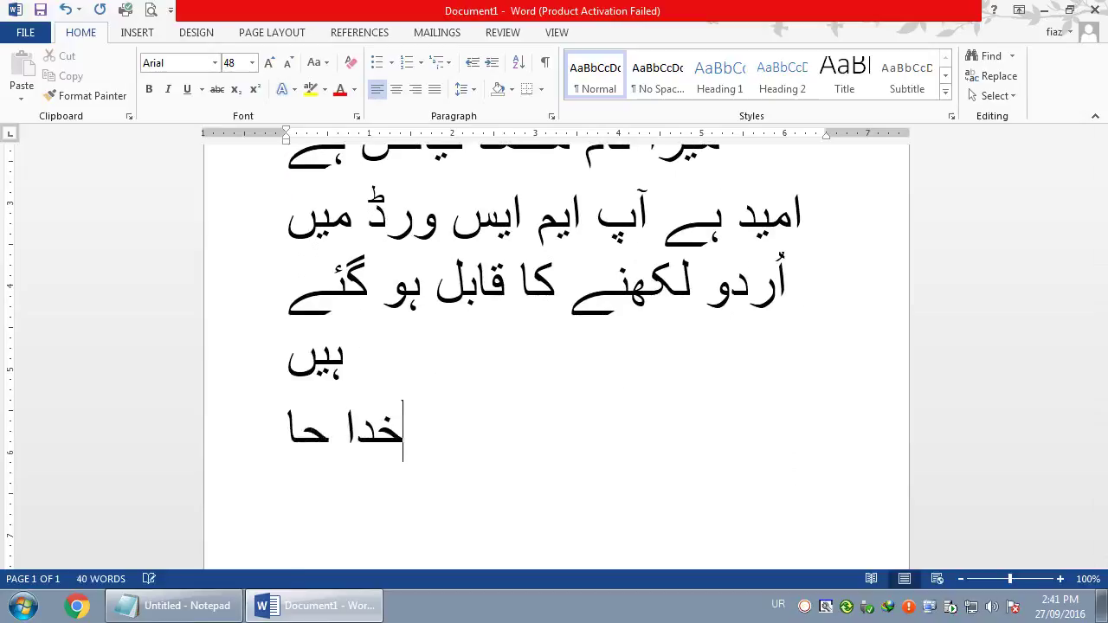
text(فظ)
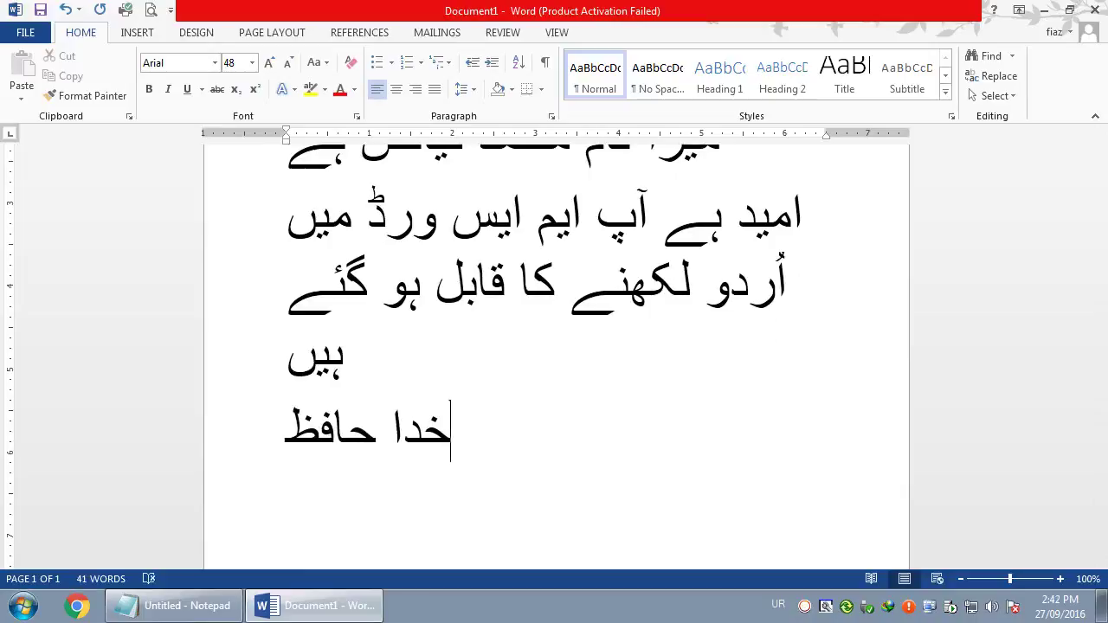